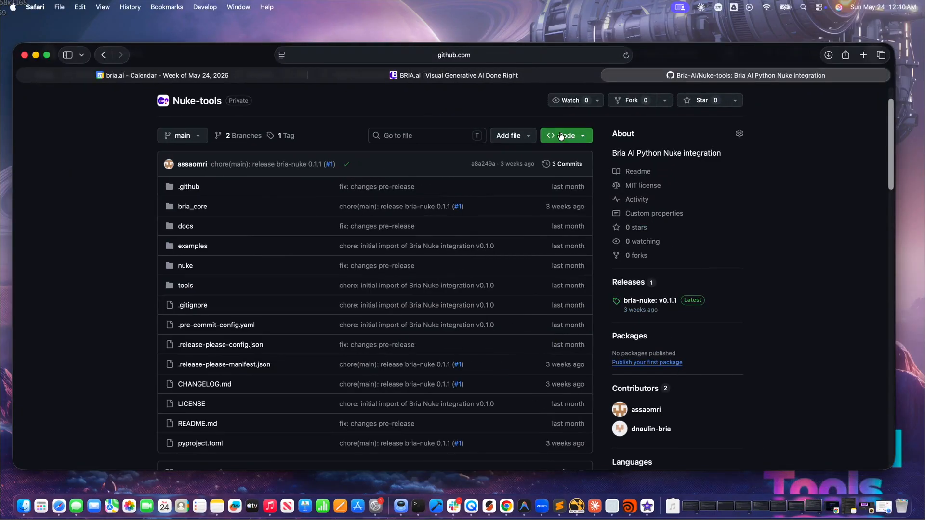
Download the code of the Nuke-tools repository from its GitHub page.
left_click(568, 137)
left_click(487, 277)
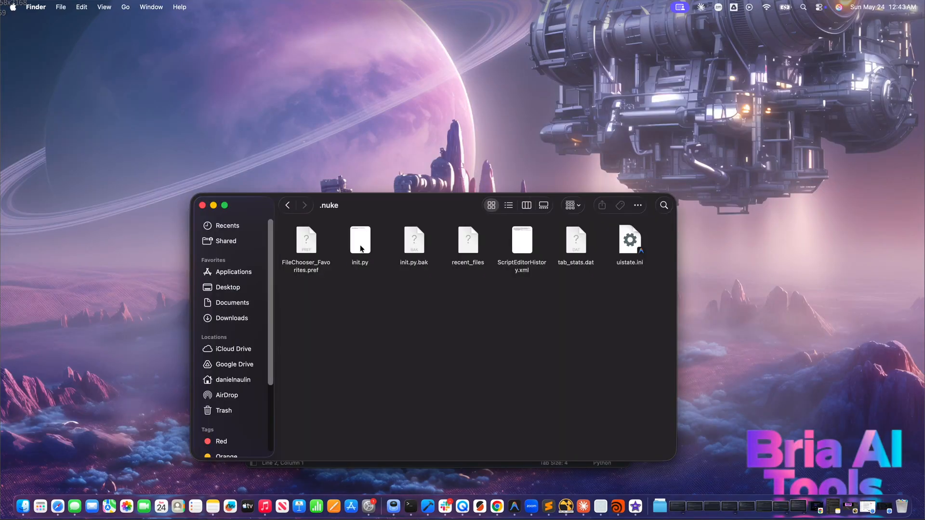
Open init.py from the .nuke folder and select its nuke.pluginAddPath line for the Nuke_Tool_Release/nuke folder.
double_click(361, 245)
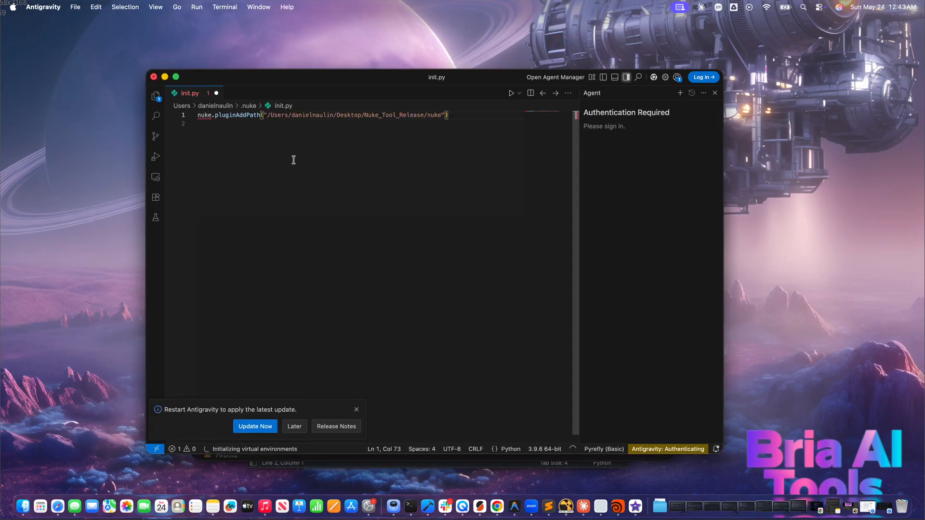
left_click_drag(449, 115, 191, 118)
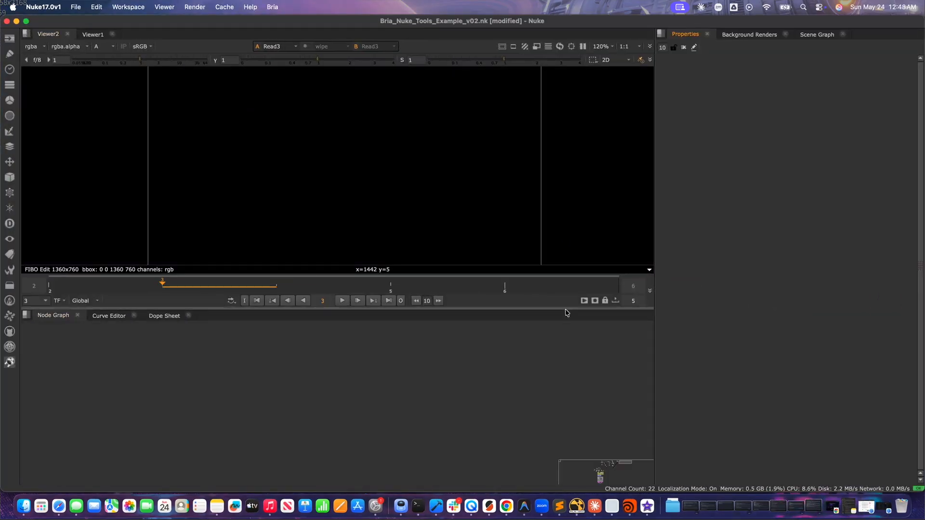
Add the custom Bria Dashboard as a new tab in Nuke's Node Graph pane.
right_click(208, 275)
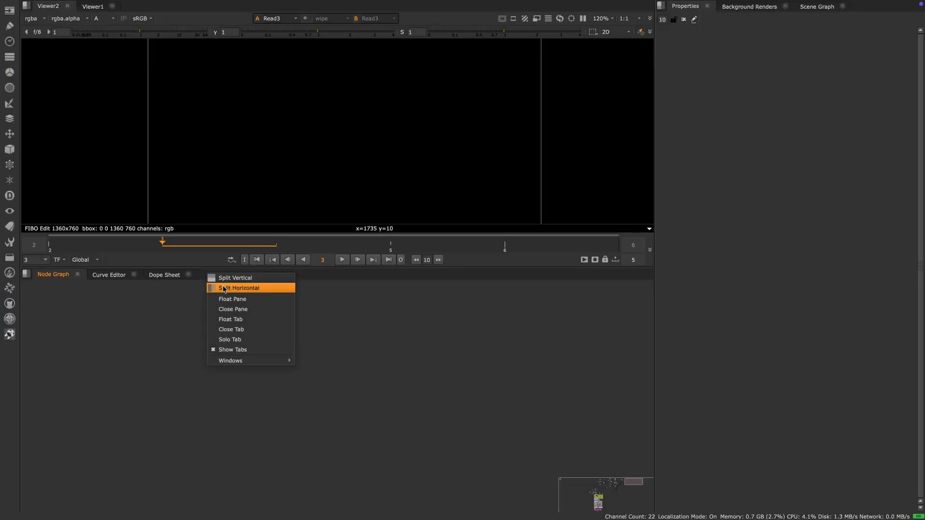
mouse_move(242, 359)
mouse_move(347, 515)
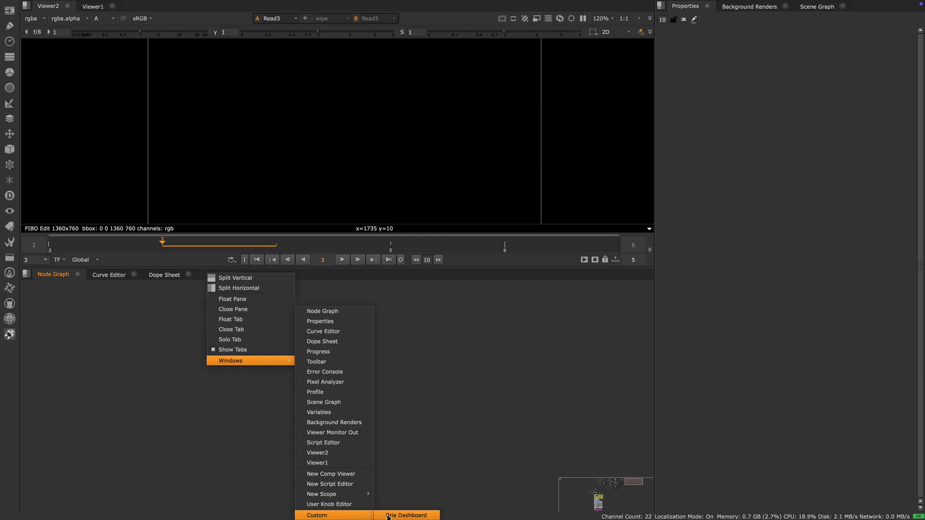
left_click(394, 516)
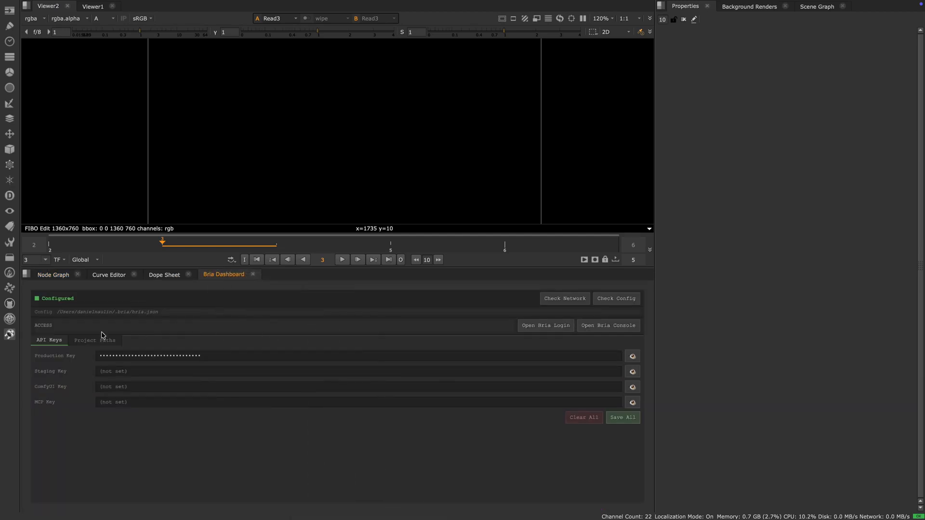
Review the Production Key field and the global project output folder in the Bria Dashboard.
left_click_drag(306, 358, 99, 358)
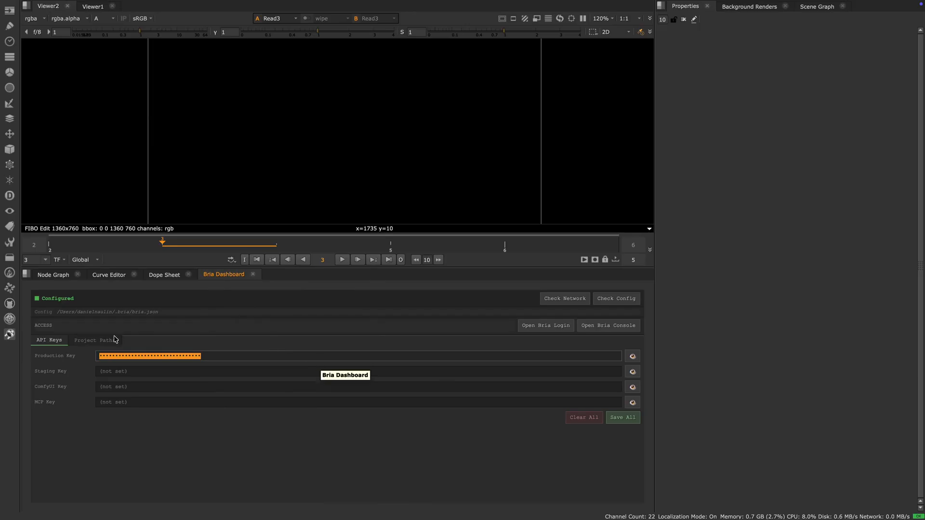
left_click(96, 342)
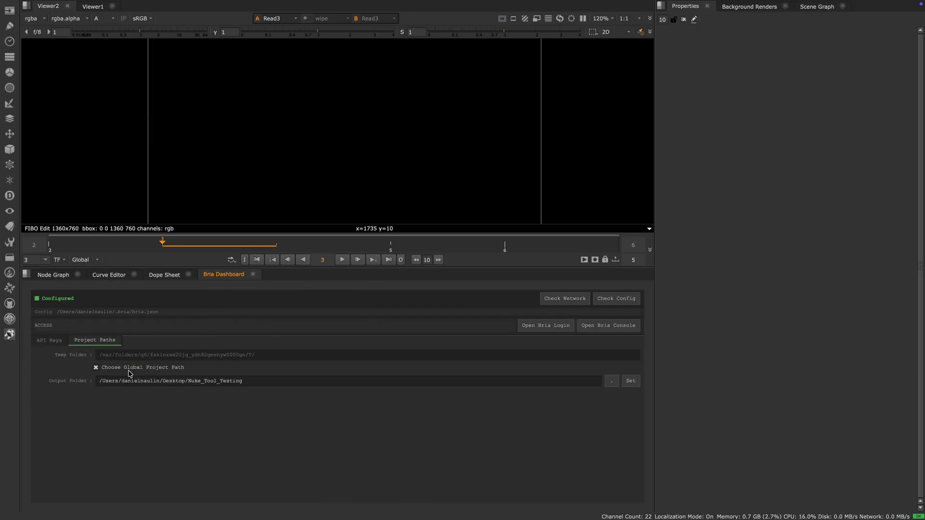
left_click_drag(248, 381, 84, 375)
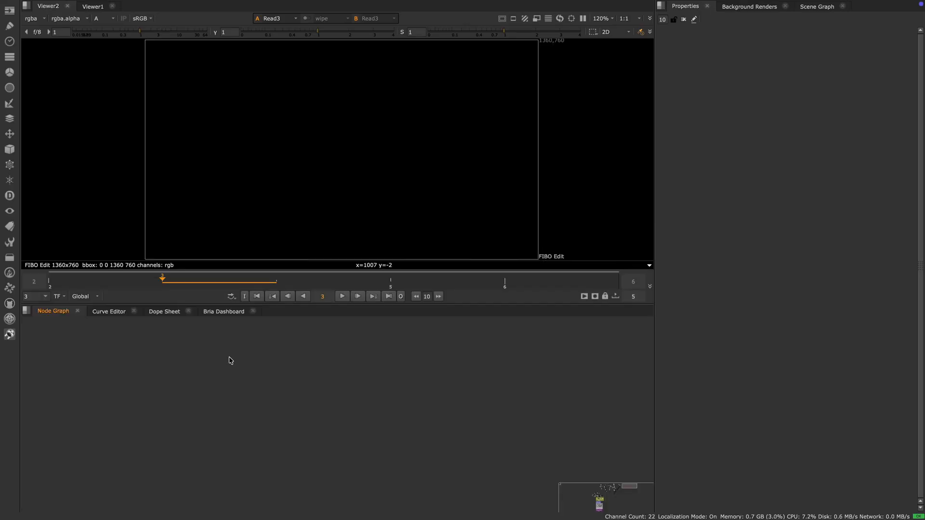
Search the node list for "bria" and look through the available Bria nodes.
key("Tab")
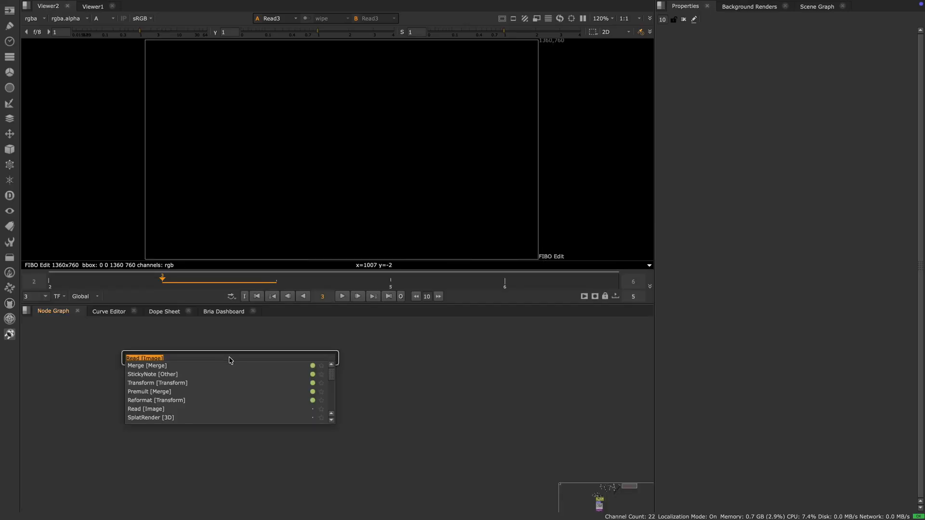
type("bria")
scroll(219, 382, "down", 2)
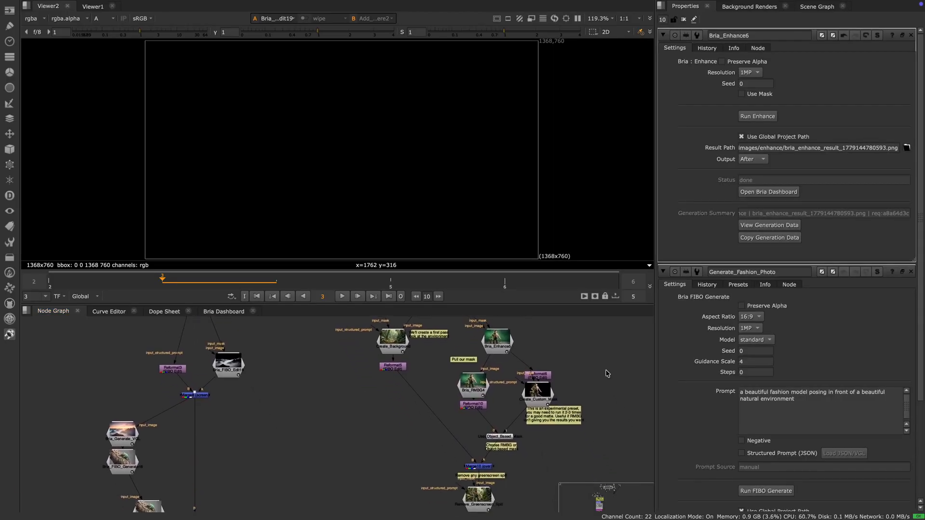
Show the output of the Bria_FIBO_Edit16 mist node in the viewer.
middle_click_drag(608, 374, 575, 194)
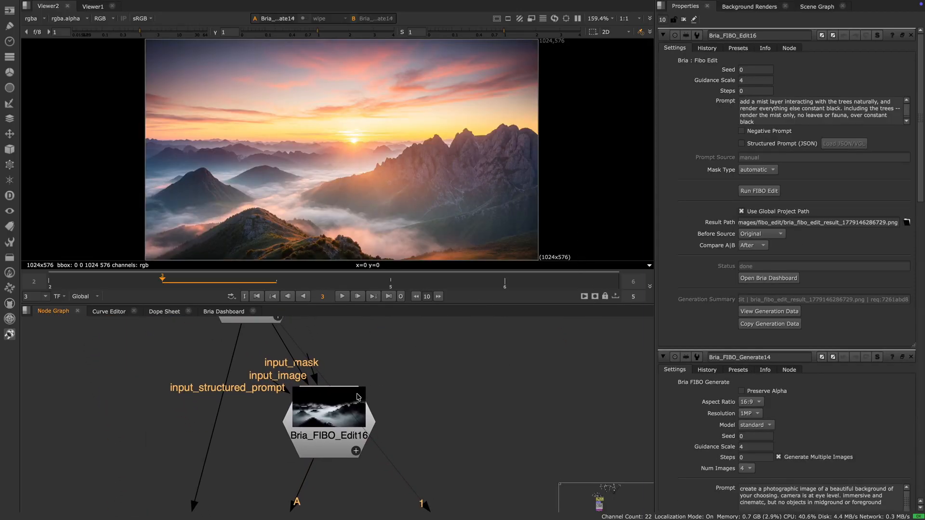
left_click(352, 402)
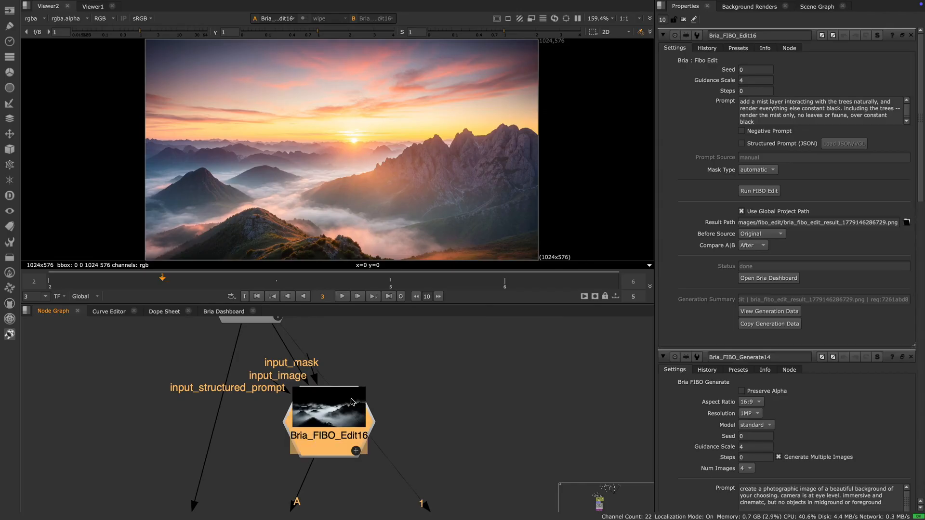
key("1")
Set the category of the Bria_FIBO_Edit_Recipes5 node to Compositing and open its preset choices.
middle_click_drag(620, 448, 483, 370)
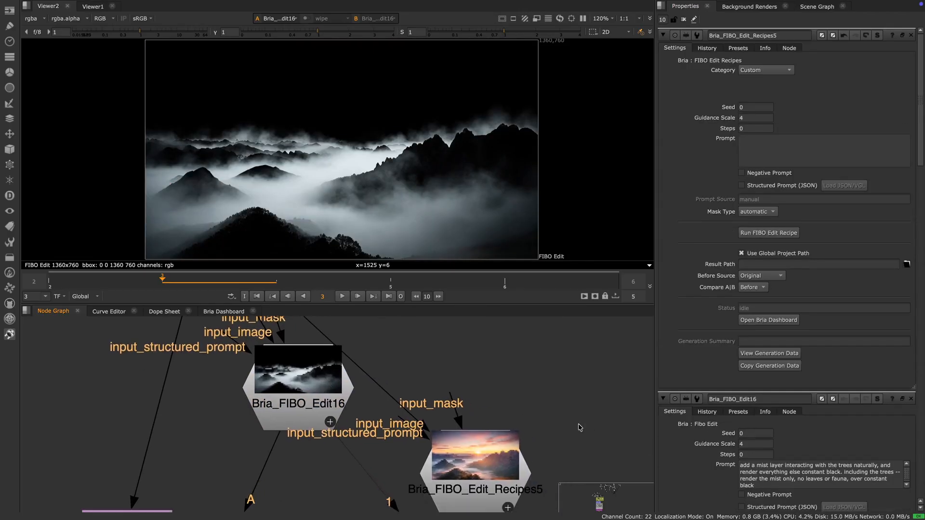
left_click(399, 412)
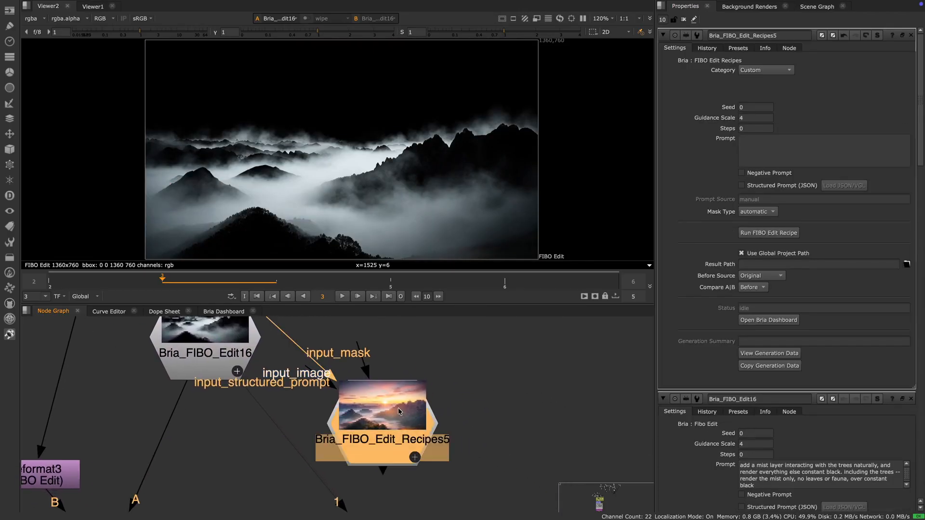
left_click(749, 71)
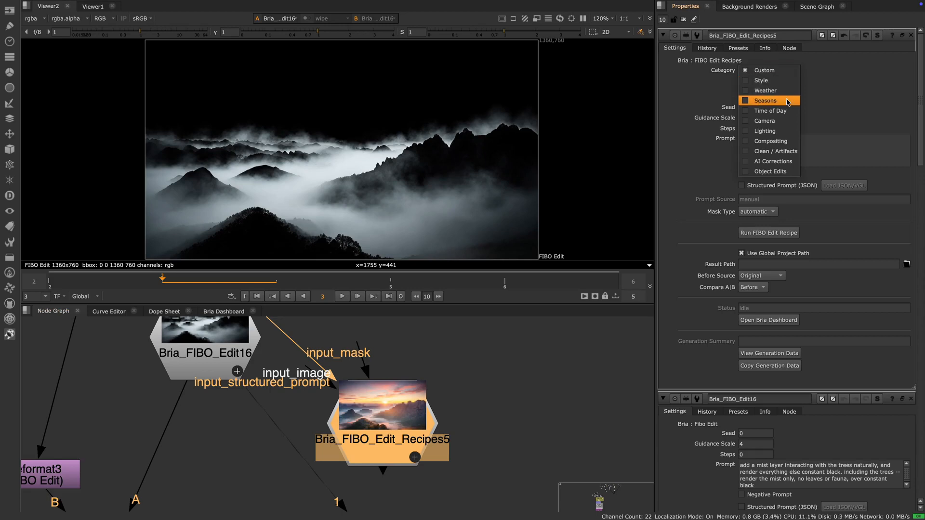
left_click(771, 141)
left_click(766, 87)
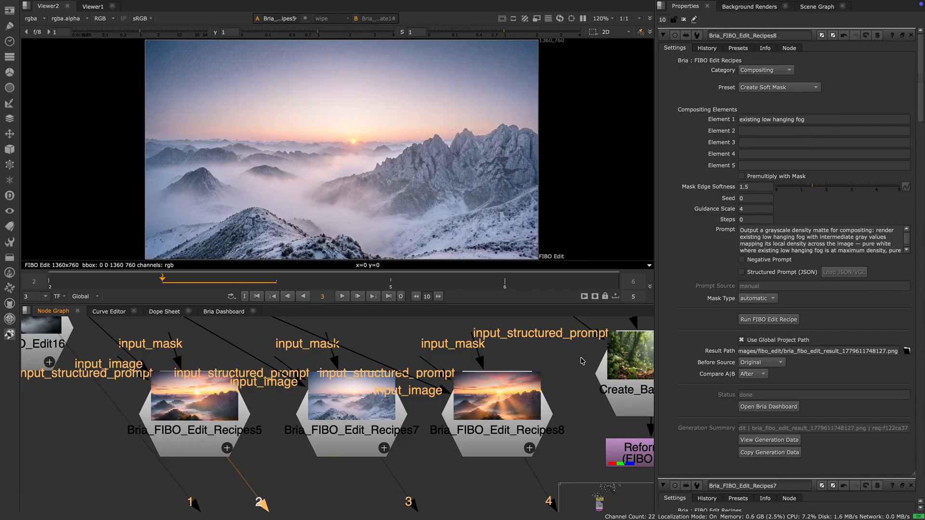
Show viewer inputs 3 and 4 in turn to compare the other FIBO Edit Recipes results.
key("3")
key("4")
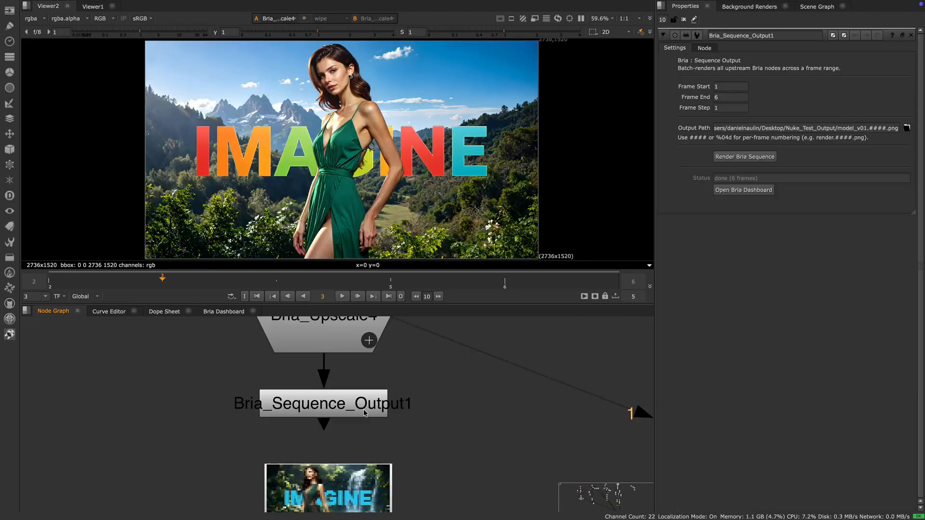
Select the Bria_Sequence_Output1 node and look over the node chains, including the FIBO Edit Recipes branches.
left_click(365, 414)
scroll(494, 402, "down", 2)
middle_click_drag(495, 402, 491, 490)
mouse_move(494, 367)
middle_mouse_down()
mouse_move(495, 436)
mouse_move(483, 487)
mouse_move(499, 388)
mouse_move(498, 432)
middle_mouse_up()
scroll(498, 432, "down", 1)
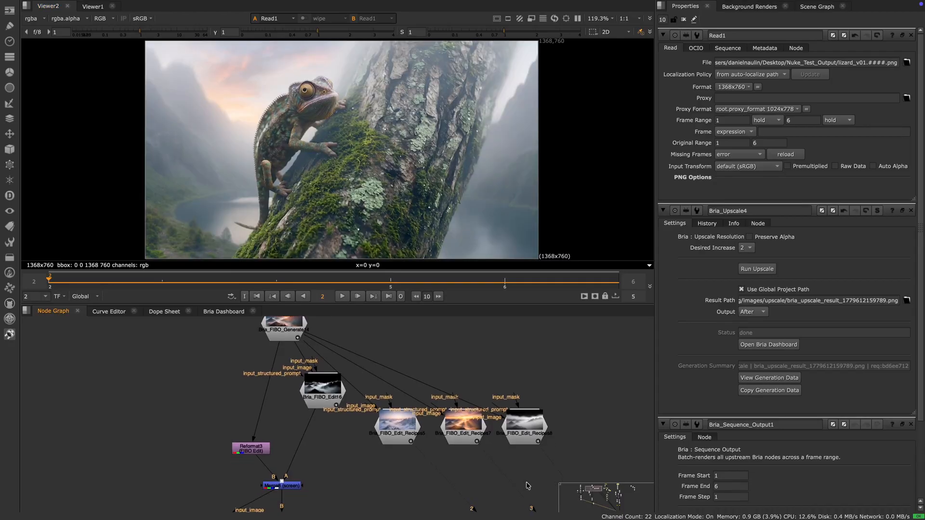
middle_click_drag(527, 387, 530, 320)
mouse_move(467, 434)
middle_mouse_down()
mouse_move(483, 318)
mouse_move(470, 361)
middle_mouse_up()
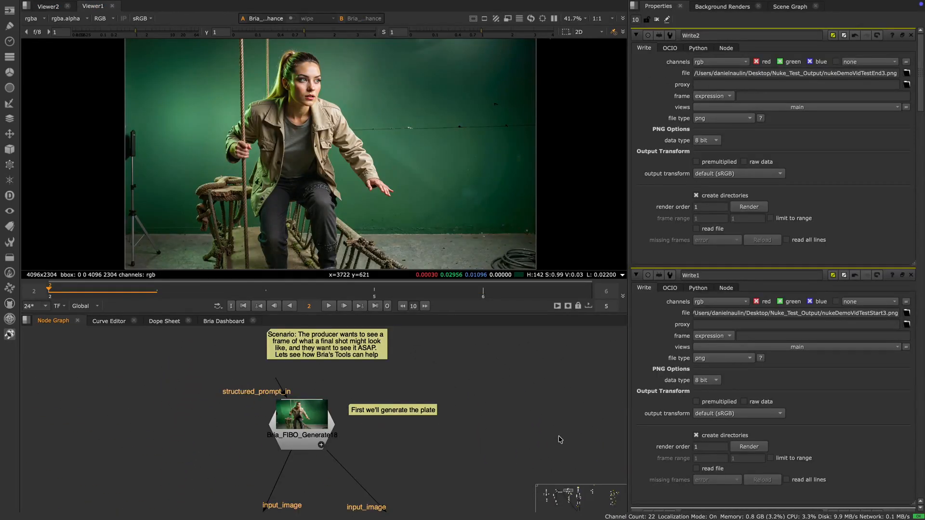
Examine the greenscreen shot's node chain from the generated plate down past the Integrate_Elements node and its notes.
middle_click_drag(559, 439, 549, 400)
middle_click_drag(546, 435, 534, 335)
middle_click_drag(556, 403, 545, 345)
middle_click_drag(561, 402, 558, 343)
middle_click_drag(553, 423, 542, 330)
middle_click_drag(534, 427, 545, 350)
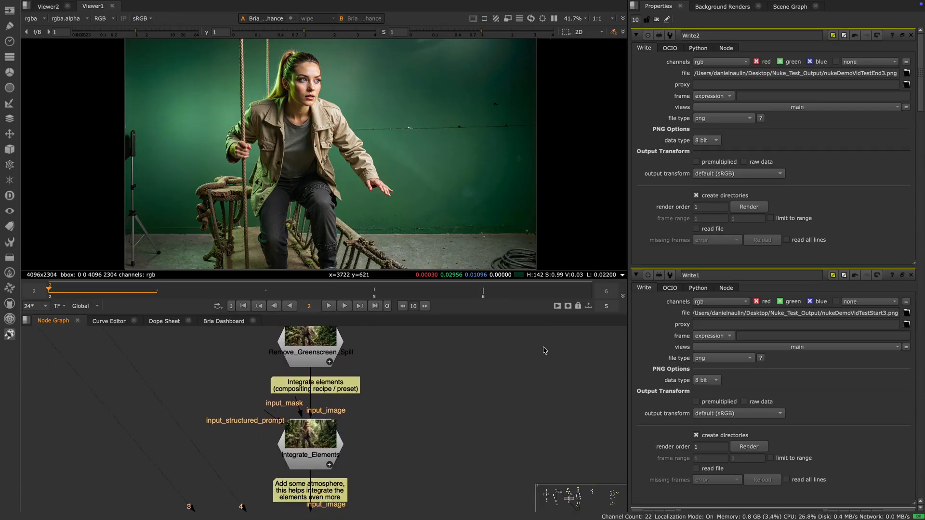
middle_click_drag(545, 421, 542, 348)
middle_click_drag(542, 400, 541, 342)
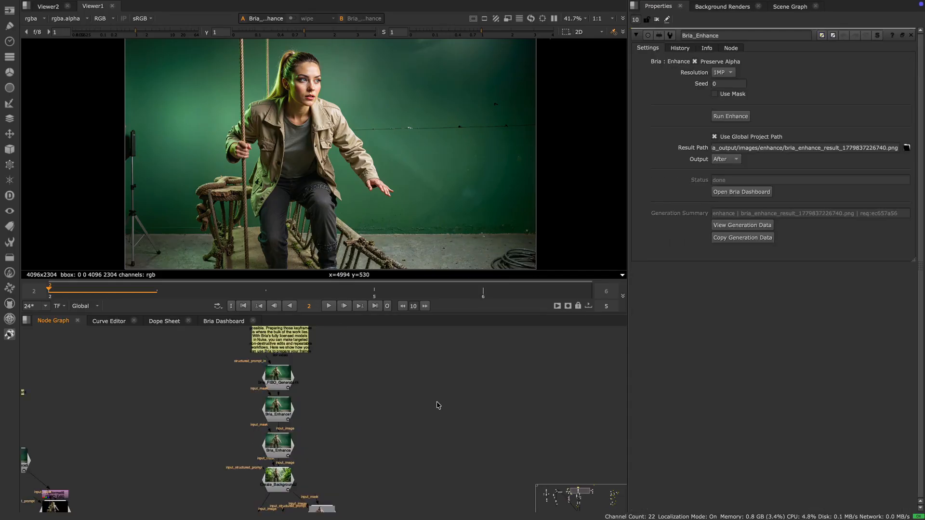
Inspect the jungle environment prompt of the Create_Background2 node and show the node's output in the viewer.
scroll(438, 405, "down", 5)
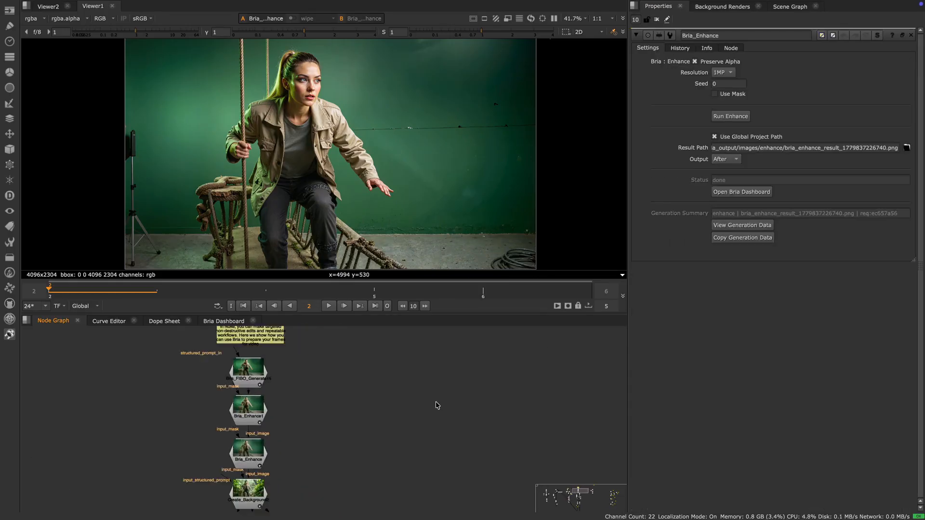
scroll(374, 401, "up", 2)
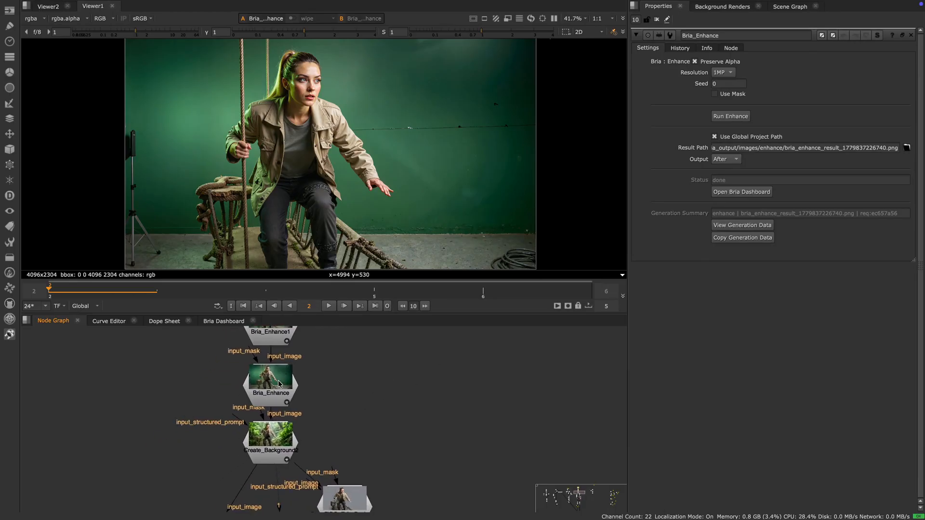
left_click(275, 442)
double_click(276, 442)
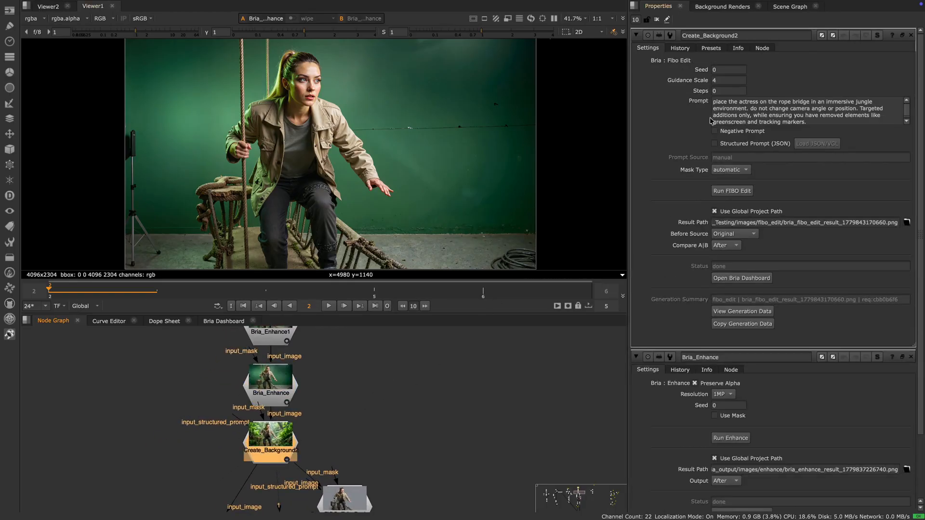
left_click_drag(713, 103, 855, 108)
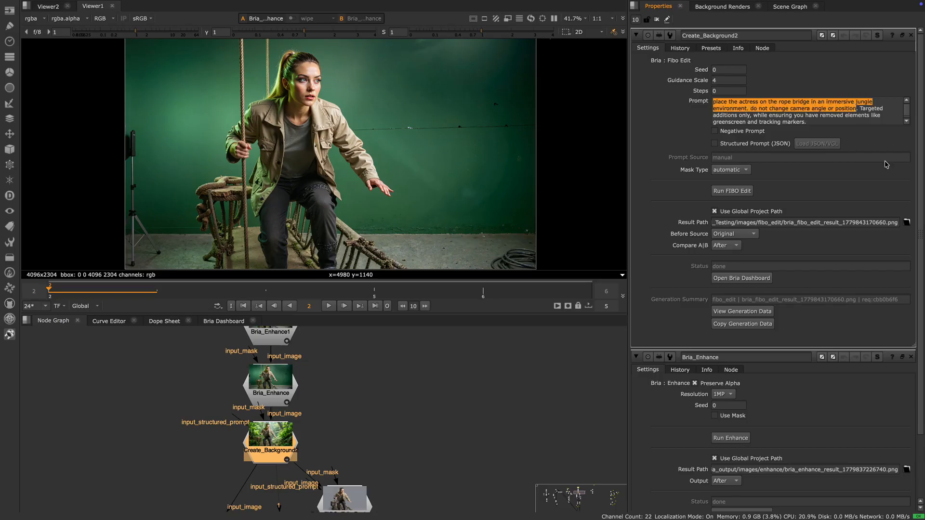
left_click(264, 444)
key("1")
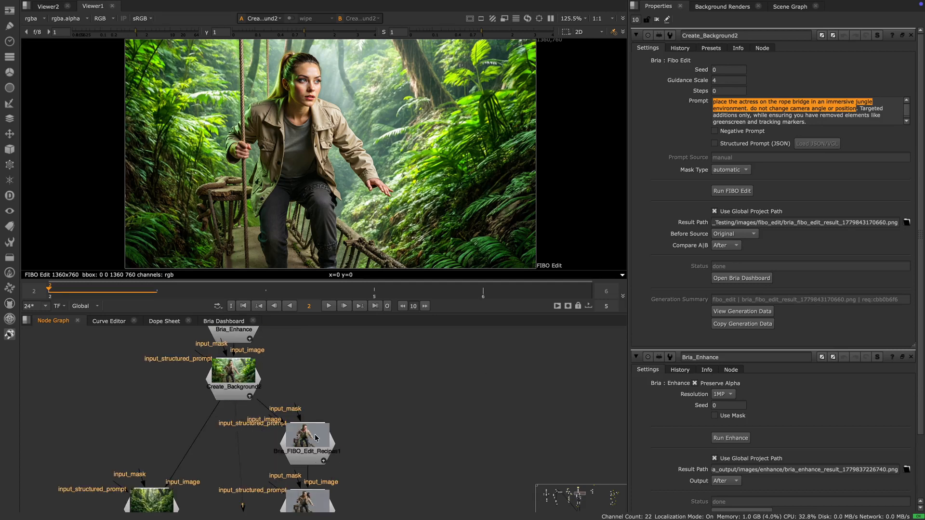
Open the properties of Bria_FIBO_Edit_Recipes1 and check its Object Edits category and Isolate Object preset choices.
double_click(315, 435)
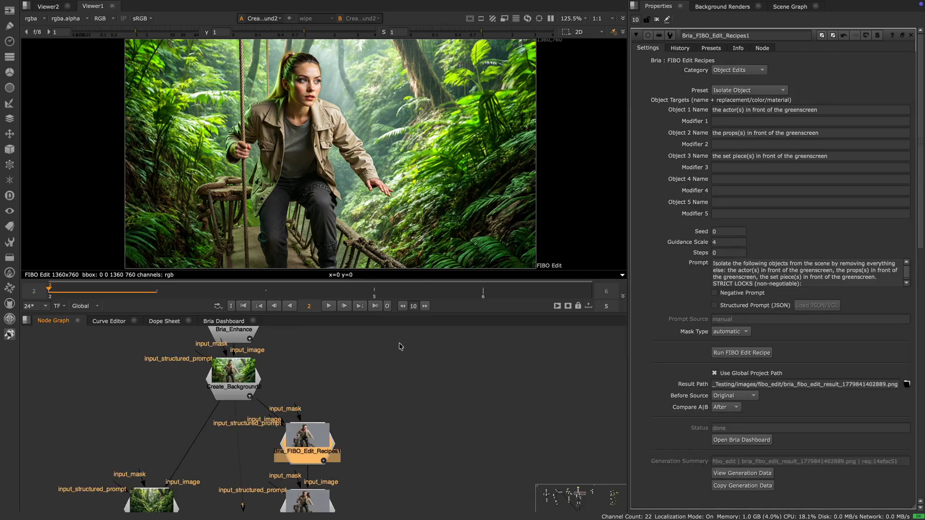
left_click(732, 71)
left_click(743, 107)
left_click(747, 90)
left_click(737, 88)
Review the actor, props and set piece object names in Bria_FIBO_Edit_Recipes1 and show its output in the viewer.
left_click_drag(712, 110, 819, 110)
left_click_drag(712, 133, 853, 135)
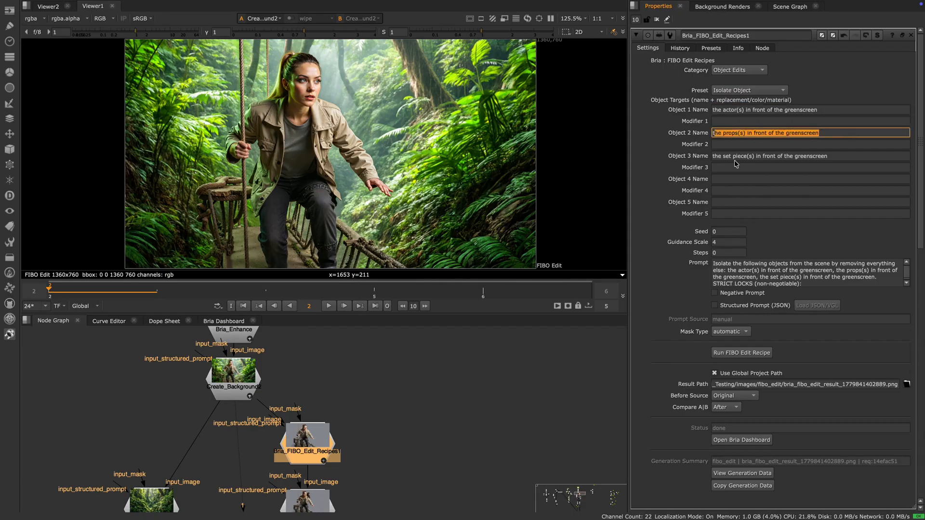
left_click_drag(714, 157, 849, 158)
left_click(511, 383)
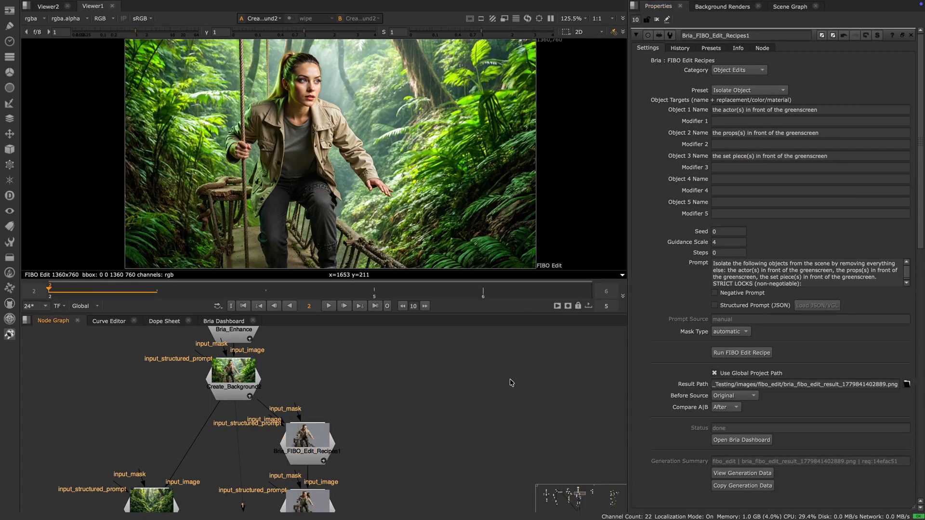
left_click(307, 439)
key("1")
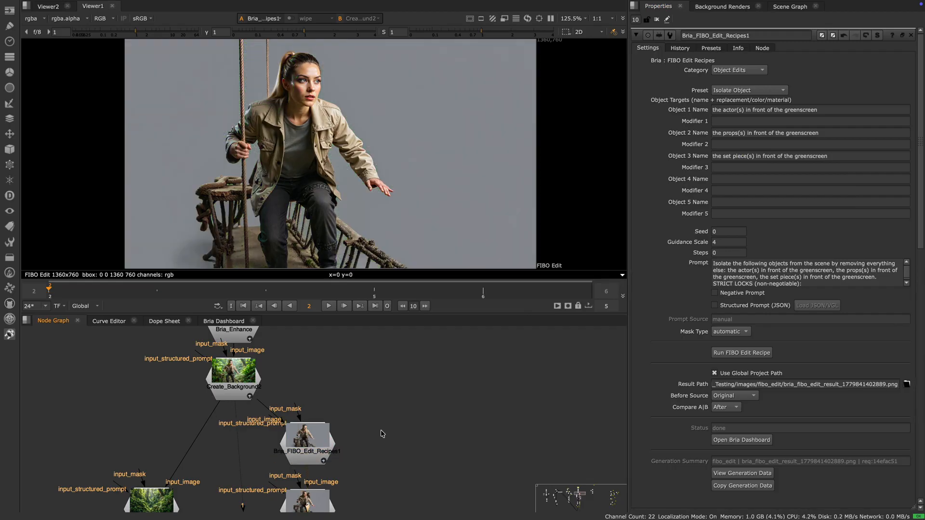
Open the properties of the Add_a_Monkey2 node and show its output in the viewer.
middle_click_drag(457, 428, 430, 350)
left_click(292, 428)
double_click(292, 428)
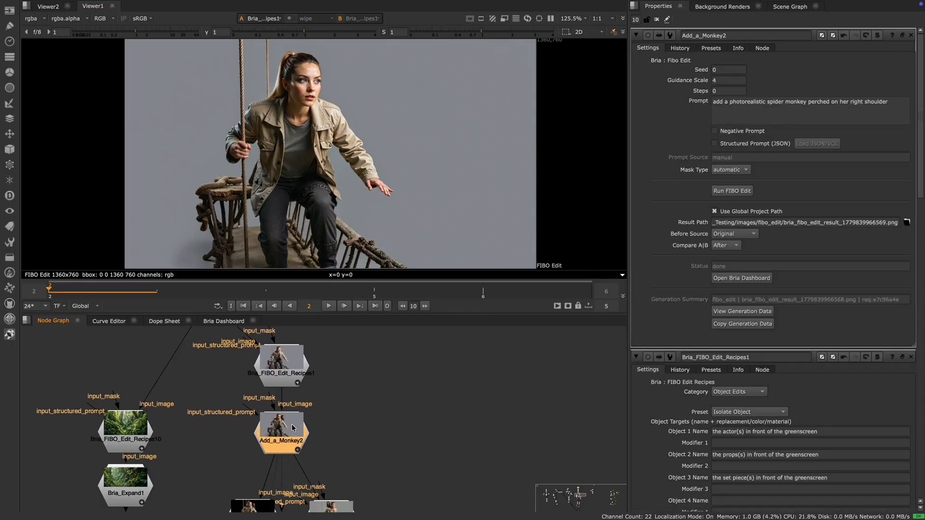
key("1")
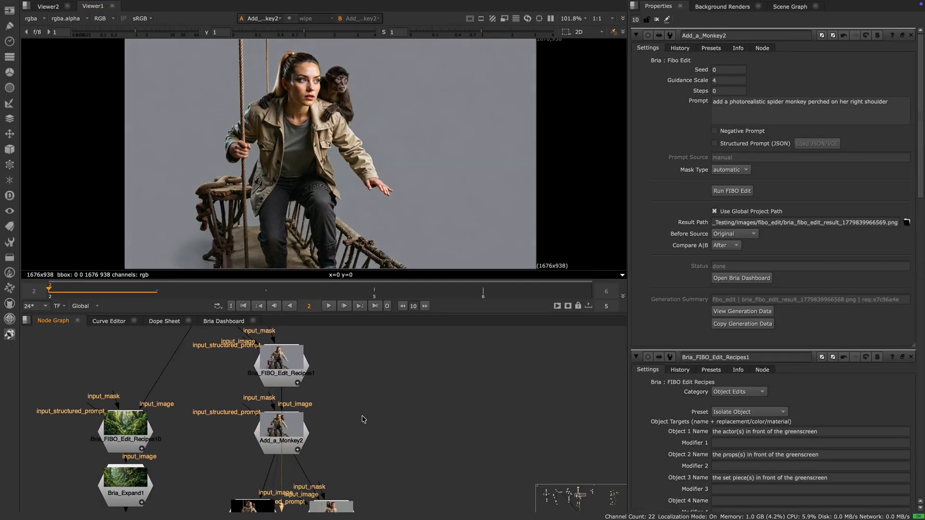
Open the properties of Bria_RMBG5, show its background-removed output in the viewer and check its alpha channel.
middle_click_drag(394, 435, 412, 373)
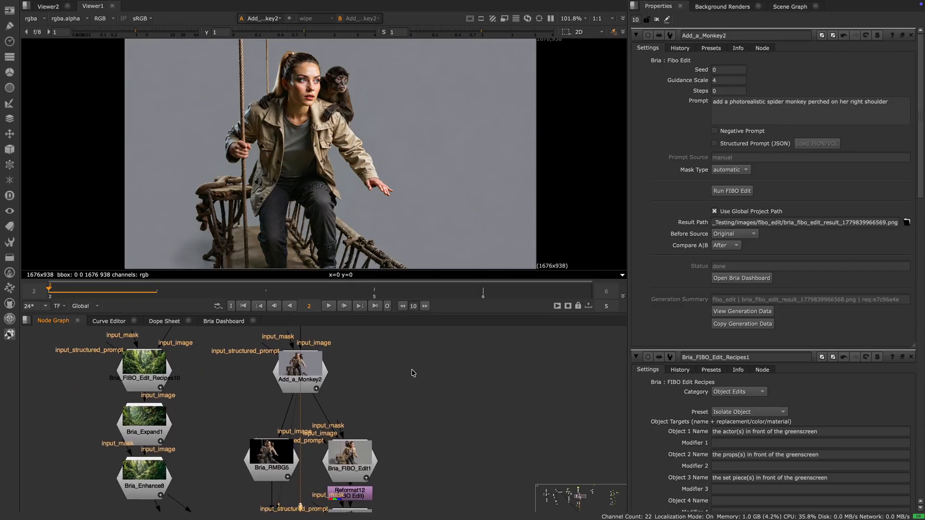
left_click(286, 455)
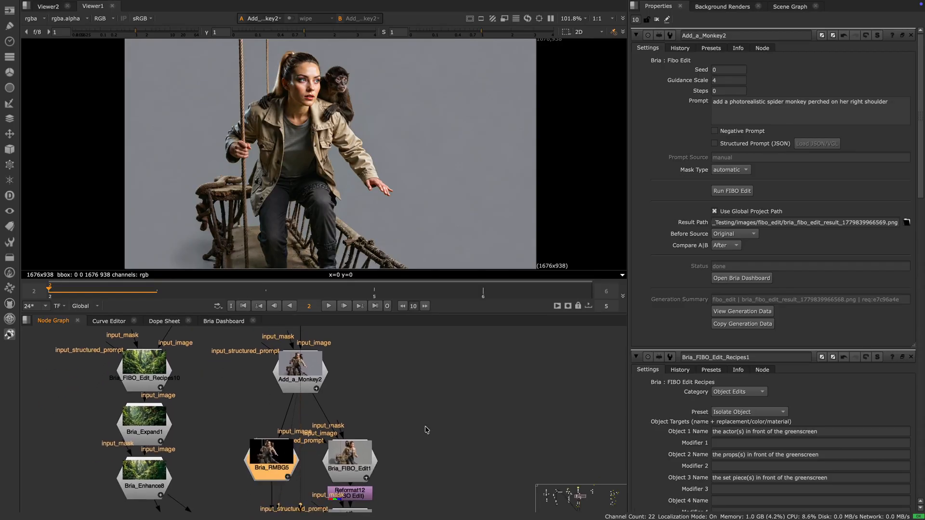
double_click(275, 463)
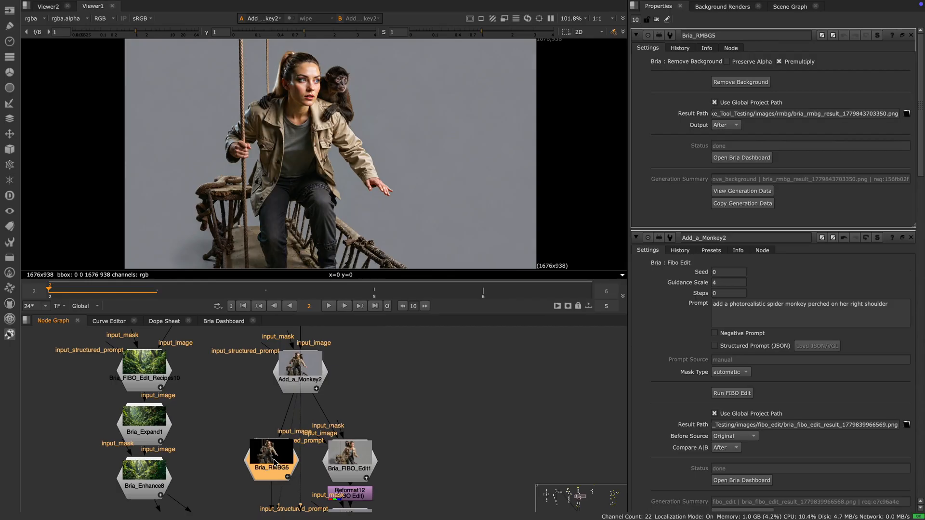
key("1")
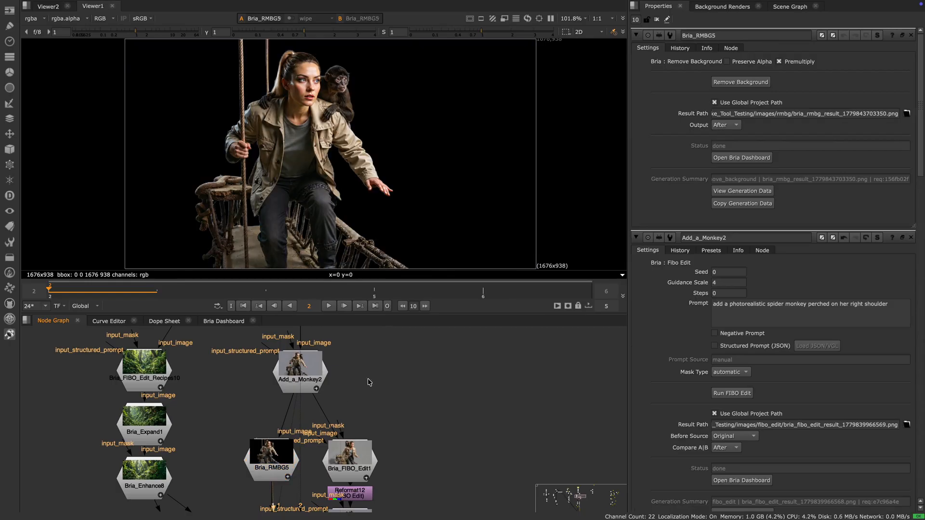
key("a")
key("a")
Review the Compositing category, Create Mask preset and the actor, rope bridge and monkey elements of Create_Custom_Mask1.
middle_click_drag(464, 439, 452, 388)
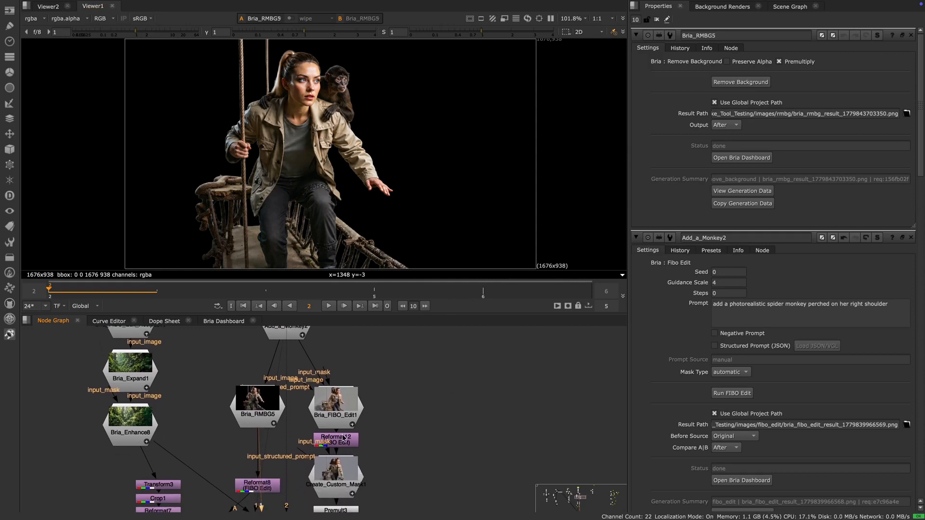
double_click(342, 473)
left_click(731, 71)
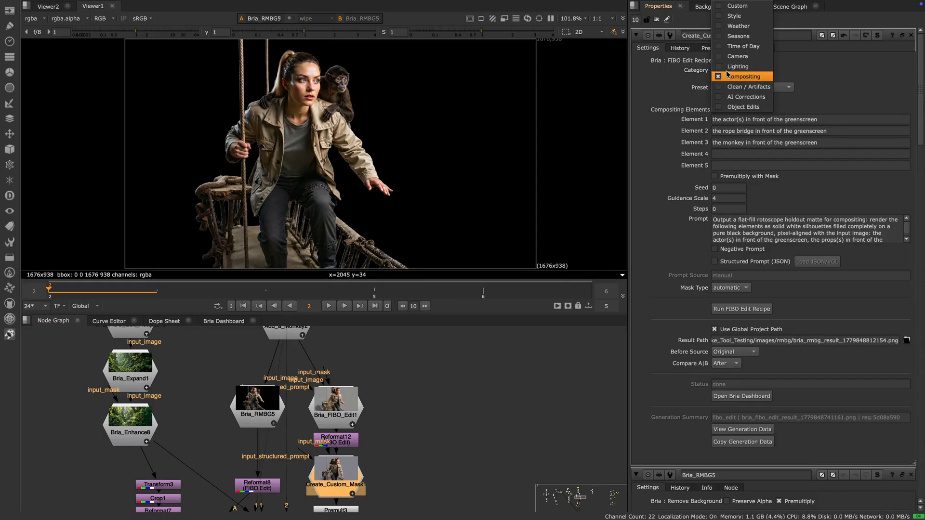
left_click(731, 77)
left_click(731, 89)
left_click(748, 91)
left_click_drag(825, 120, 711, 133)
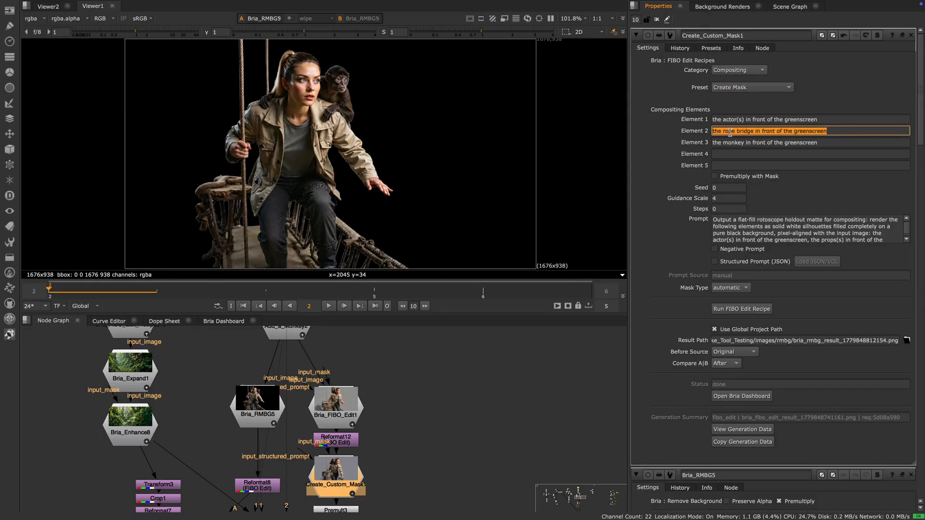
left_click_drag(844, 143, 690, 145)
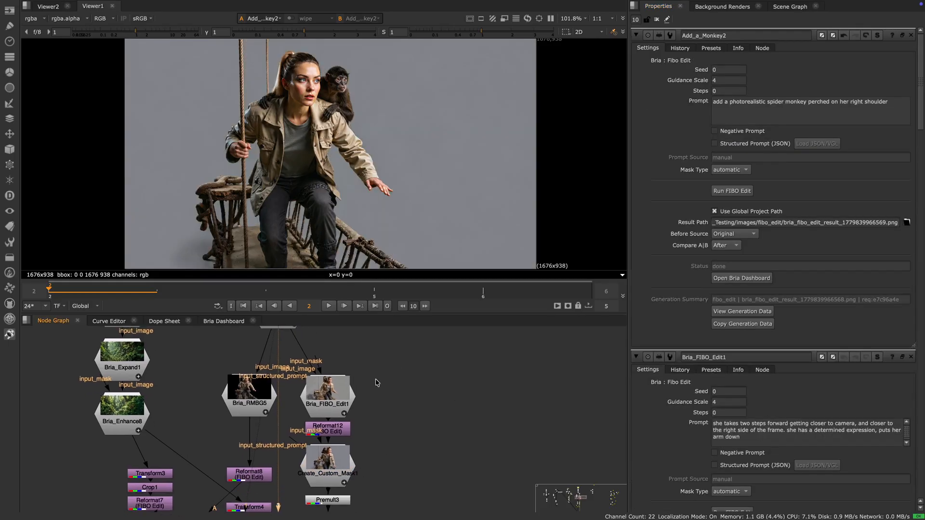
Read the prompt of Bria_FIBO_Edit1 about the actress stepping closer to camera and show the node's output in the viewer.
left_click(334, 388)
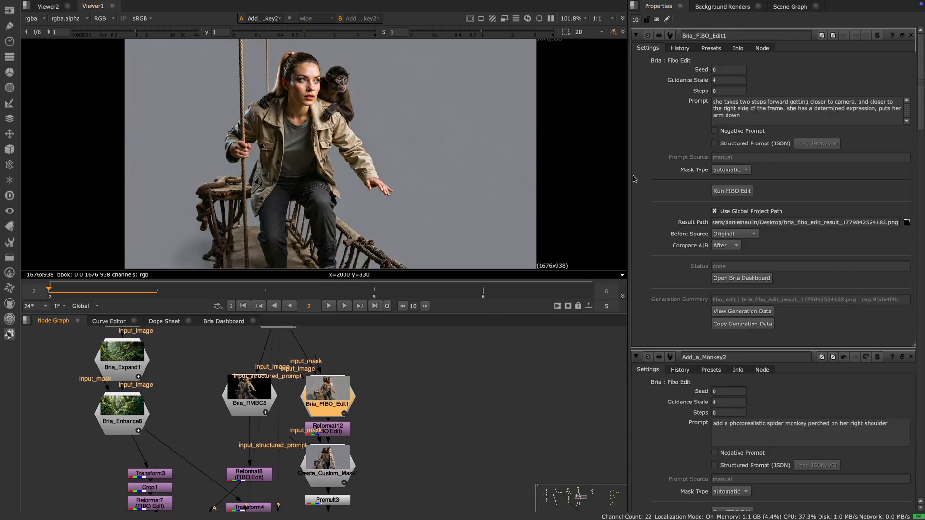
left_click_drag(714, 102, 763, 114)
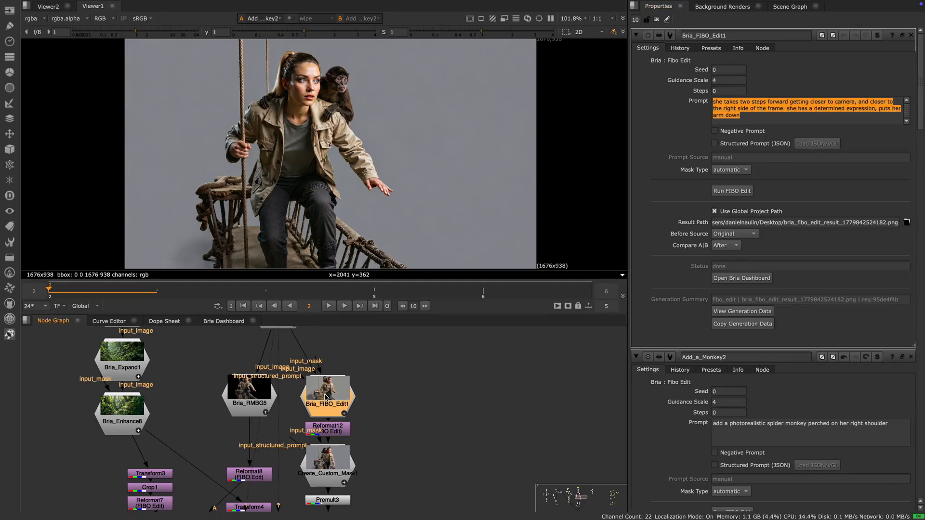
key("1")
key("2")
Reopen the Create_Custom_Mask1 properties to check its first compositing element and show the node's output in the viewer.
scroll(503, 385, "down", 3)
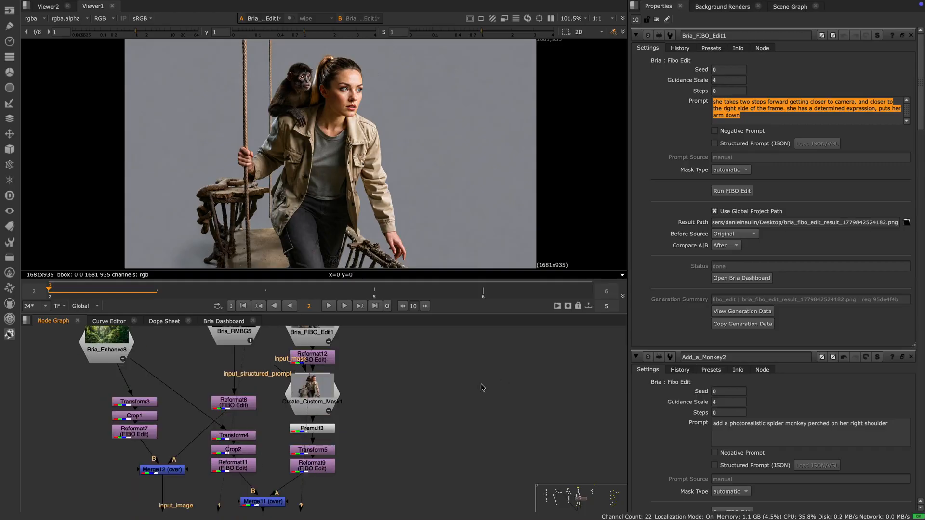
double_click(313, 384)
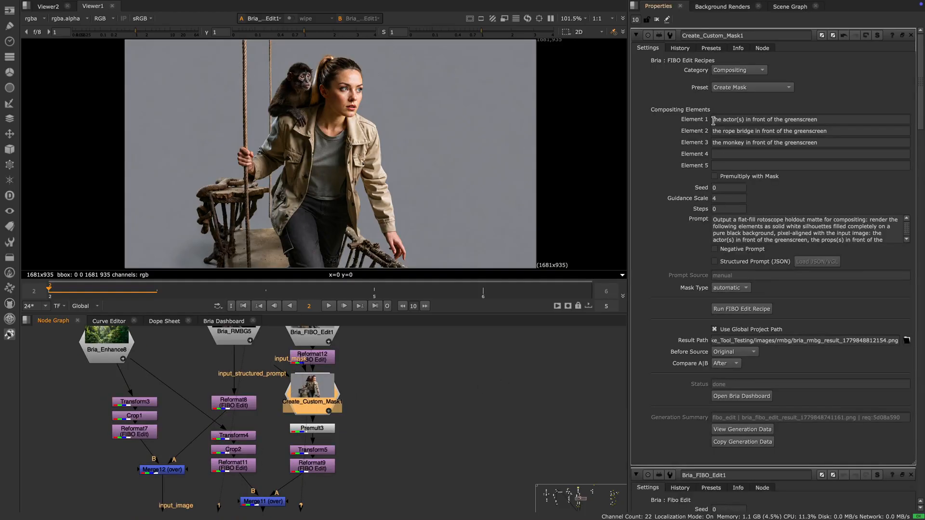
left_click_drag(713, 120, 856, 119)
left_click(496, 362)
left_click(322, 387)
key("1")
Open the Premult3 properties, show its output in the viewer and check its alpha channel.
double_click(317, 433)
key("1")
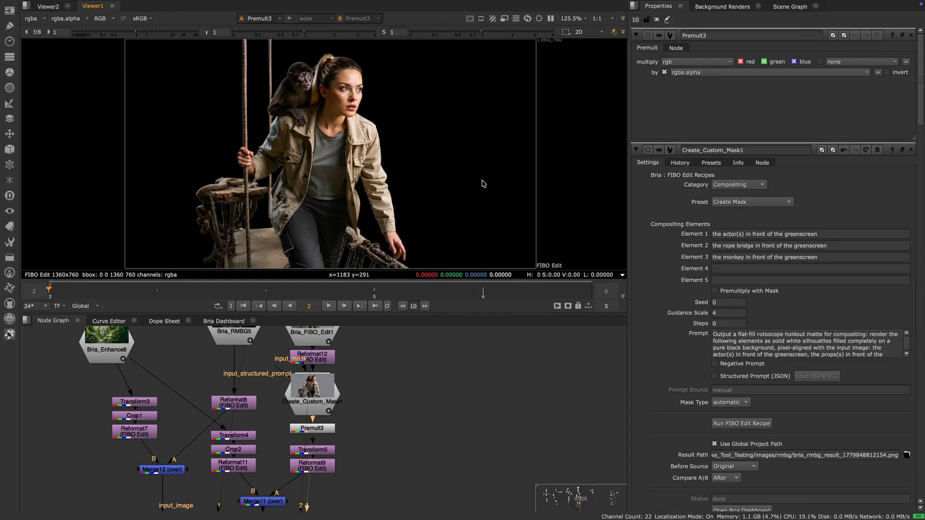
key("ctrl+1")
key("a")
key("a")
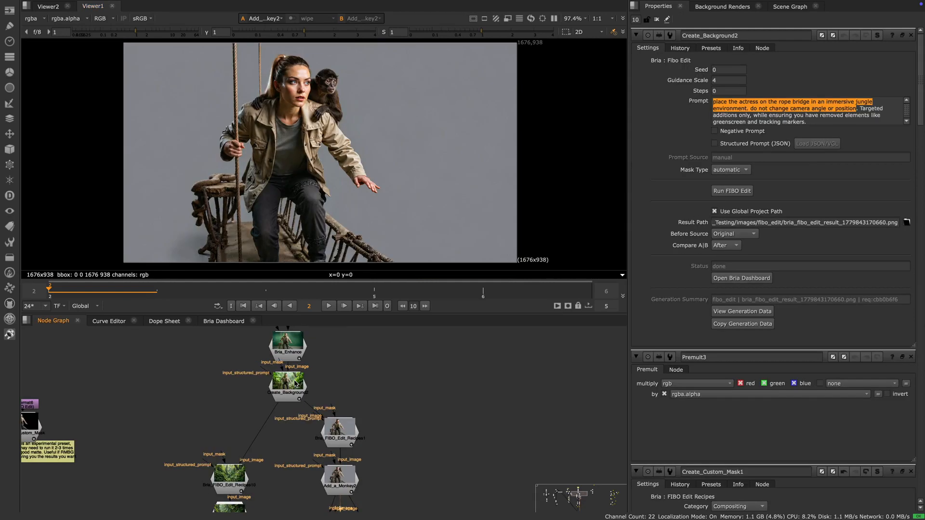
Show the output of the Create_Background2 node in the viewer.
left_click(289, 380)
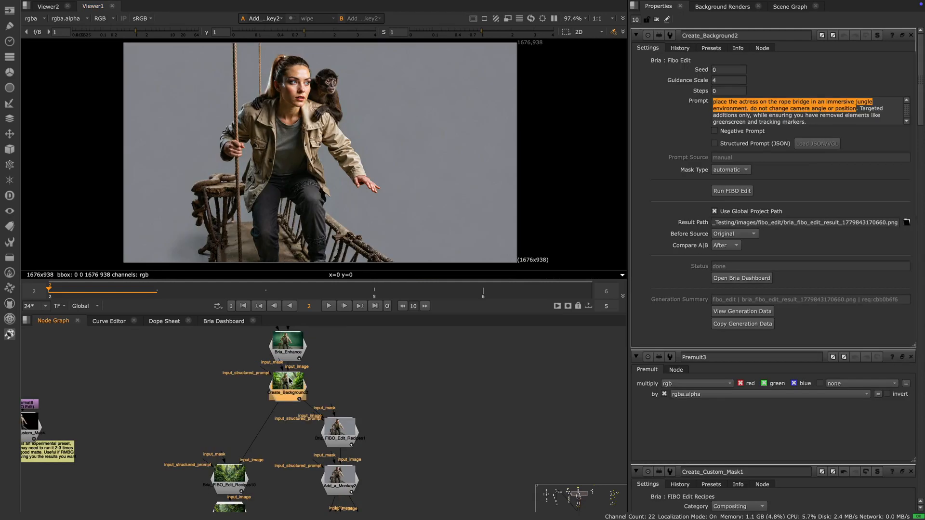
key("1")
Review the Object Edits category, Delete Object preset and object names of Bria_FIBO_Edit_Recipes10 and show its output in the viewer.
middle_click_drag(246, 399, 283, 350)
left_click(275, 405)
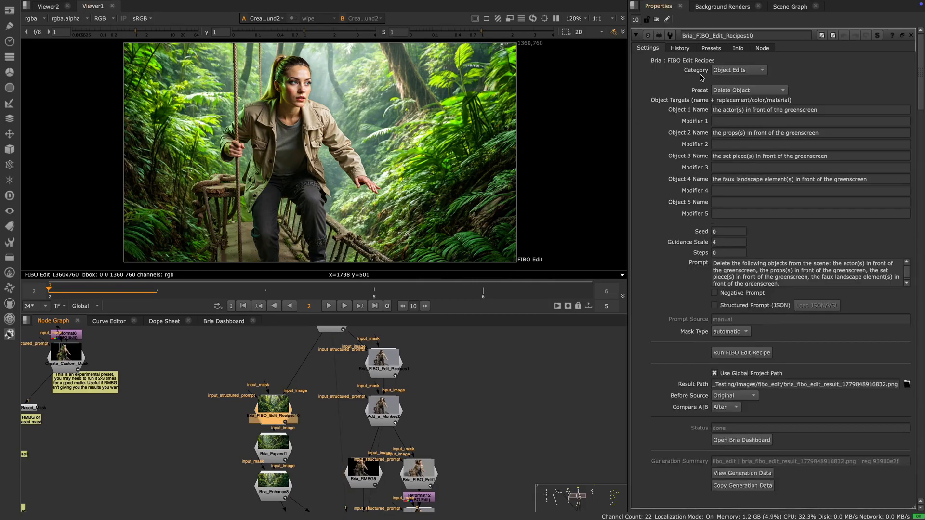
left_click(731, 72)
left_click(752, 107)
left_click(750, 90)
left_click(742, 90)
left_click(803, 110)
left_click(395, 388)
left_click(261, 406)
key("1")
Open the properties of Bria_Expand1 and examine its expanded jungle image in the viewer.
scroll(324, 415, "down", 2)
middle_click_drag(324, 424, 314, 376)
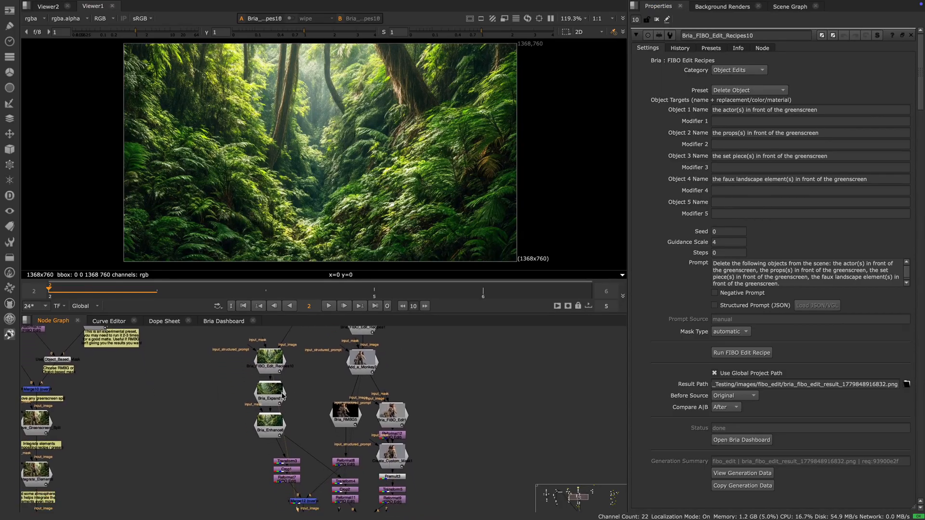
double_click(273, 392)
key("1")
left_click(334, 384)
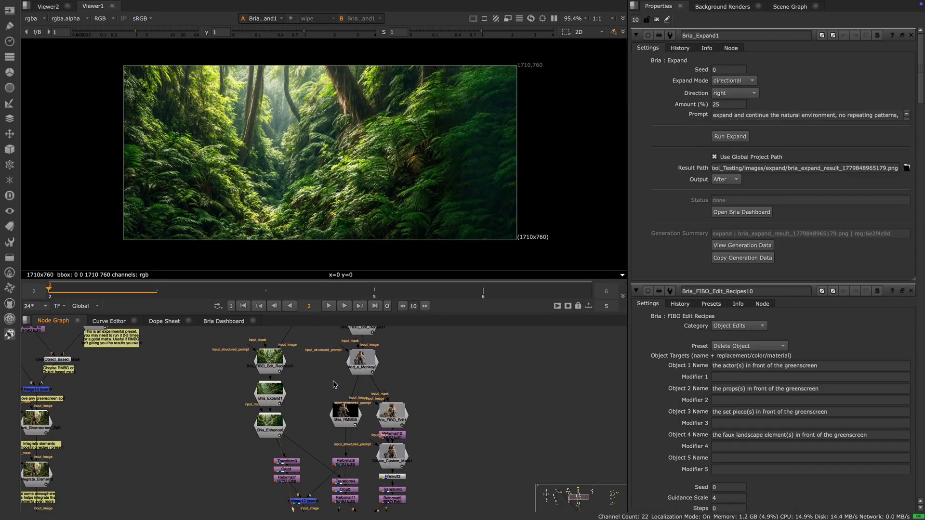
middle_click_drag(352, 148, 359, 151)
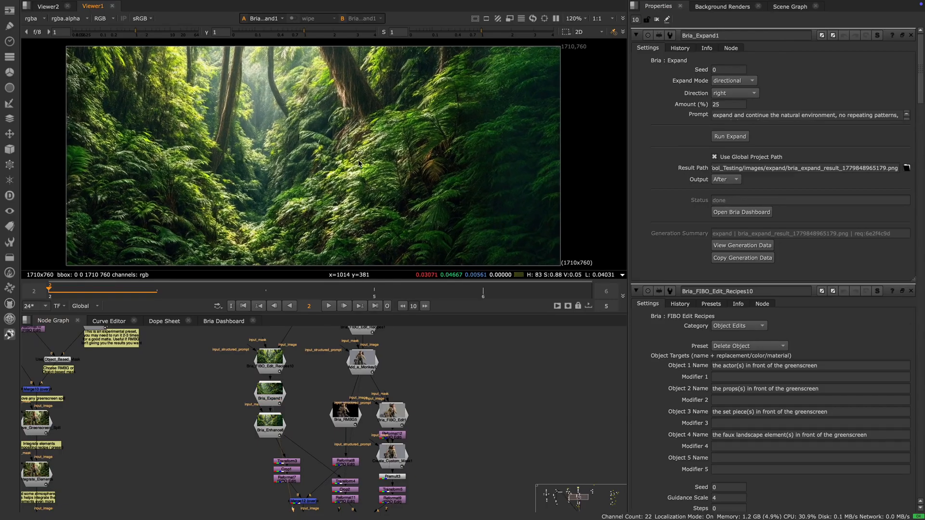
Open the properties of Bria_Enhance8 and show its enhanced jungle image in the viewer.
middle_click_drag(306, 403, 296, 393)
double_click(267, 412)
key("1")
left_click(296, 355)
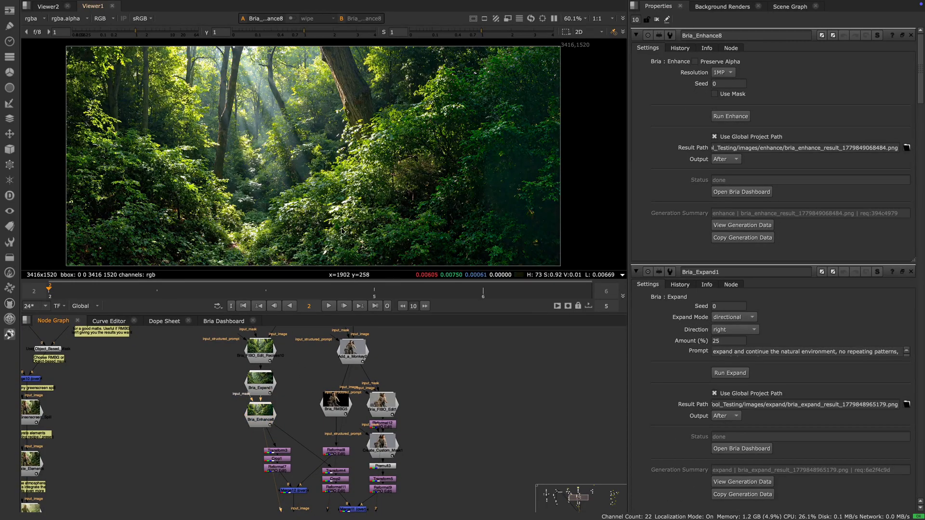
Open Transform3, Crop1 and Reformat7 below the enhanced background and view the output of each.
middle_click_drag(304, 432, 278, 403)
double_click(254, 381)
key("1")
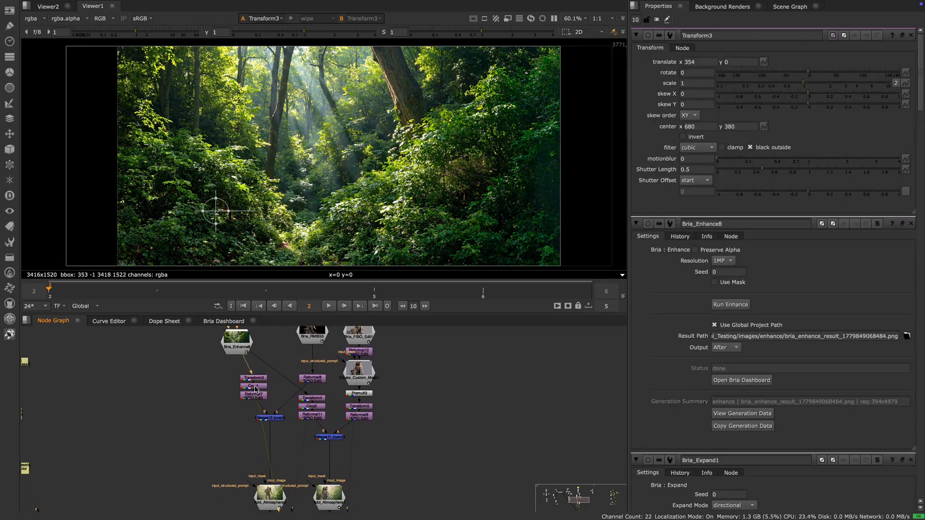
double_click(254, 386)
key("1")
double_click(259, 398)
key("1")
Open Transform4, Crop2 and Reformat11 on the second background branch and view the transformed and reformatted outputs.
double_click(313, 399)
key("1")
double_click(312, 406)
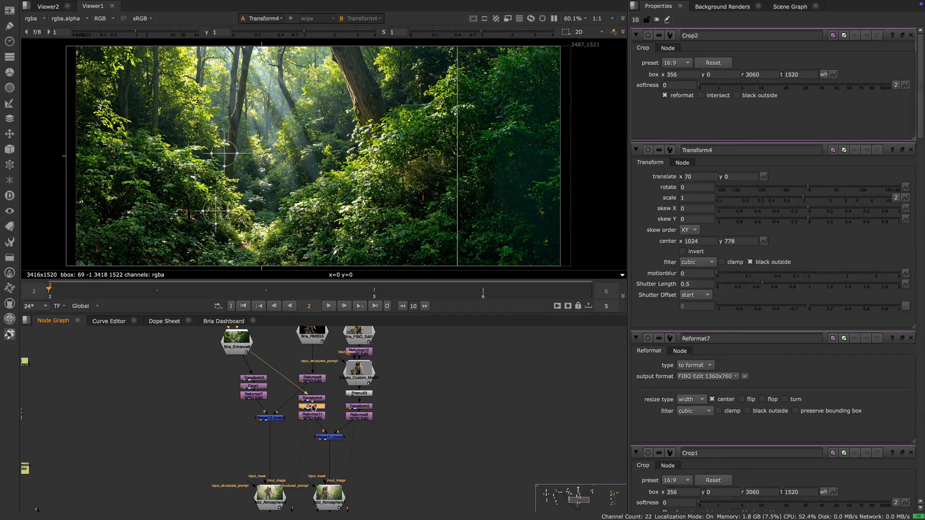
double_click(312, 416)
key("1")
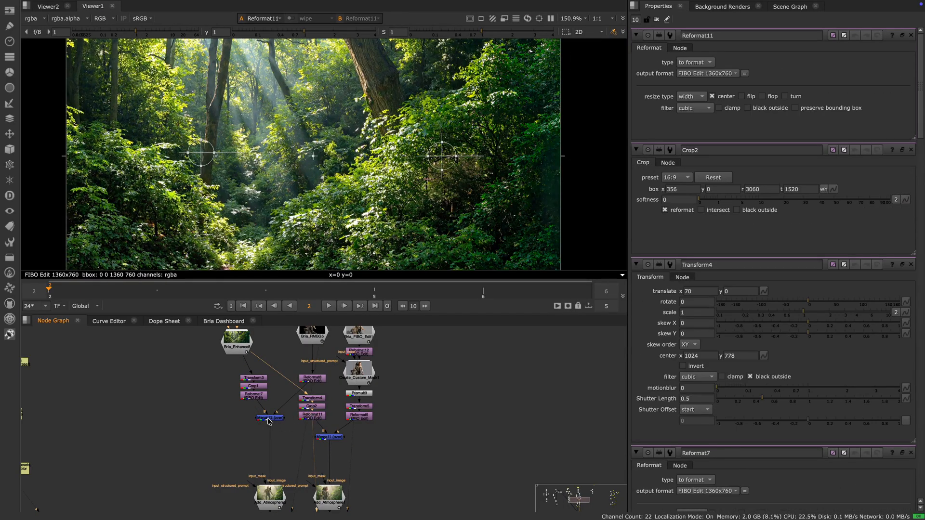
Open the Merge12 and Merge11 properties and compare the two composites of the actress over the jungle in the viewer.
double_click(269, 418)
key("1")
scroll(340, 217, "down", 2)
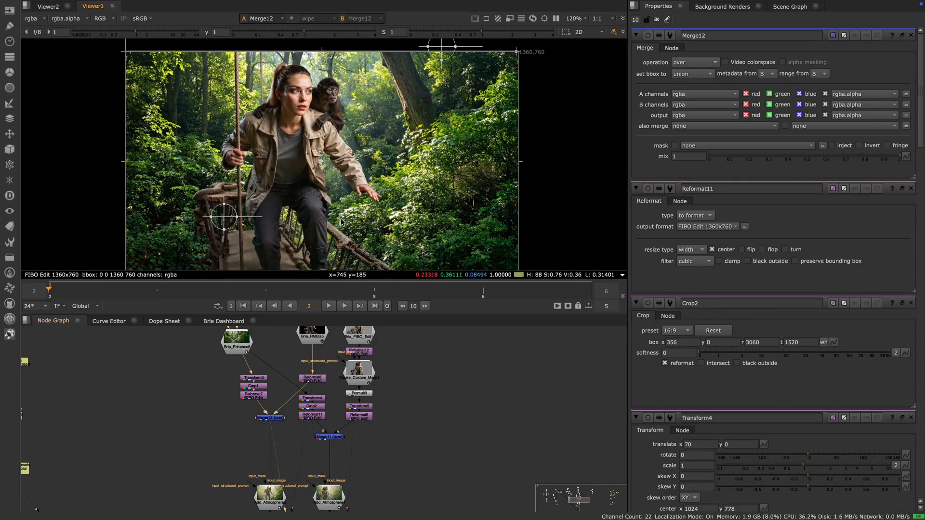
double_click(332, 438)
key("1")
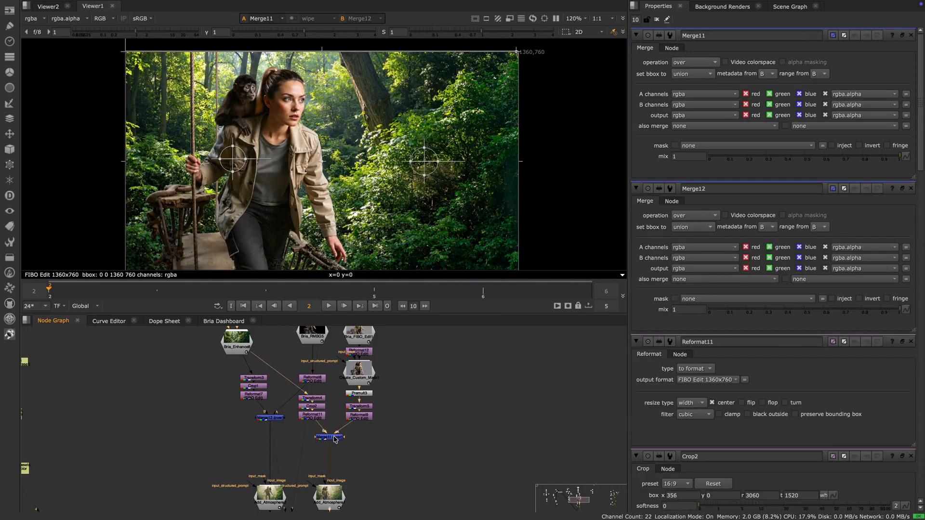
key("1")
Open the properties of Add_Atmosphere2 and show its hazy output in the viewer.
middle_click_drag(284, 478, 312, 433)
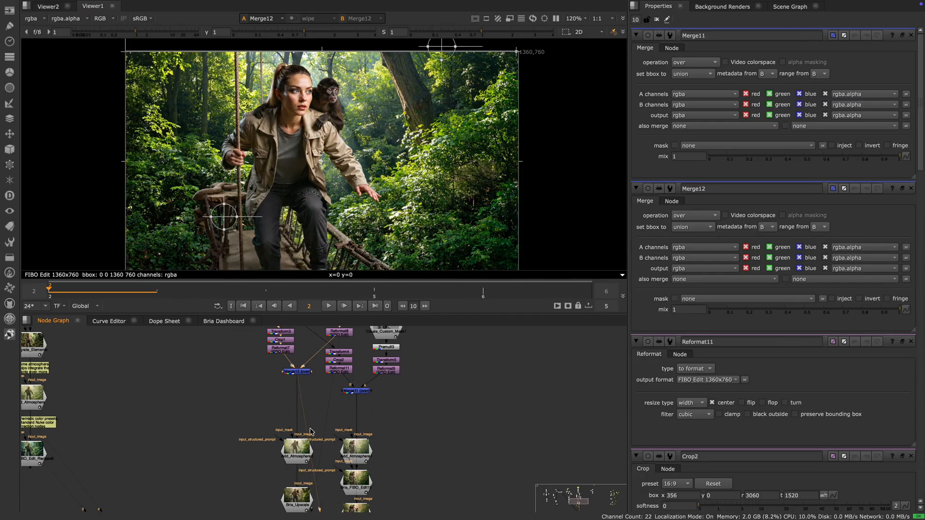
double_click(298, 451)
key("1")
Open the properties of Bria_FIBO_Edit19 with the sun glow prompt and show its output in the viewer.
middle_click_drag(402, 451, 396, 394)
double_click(353, 425)
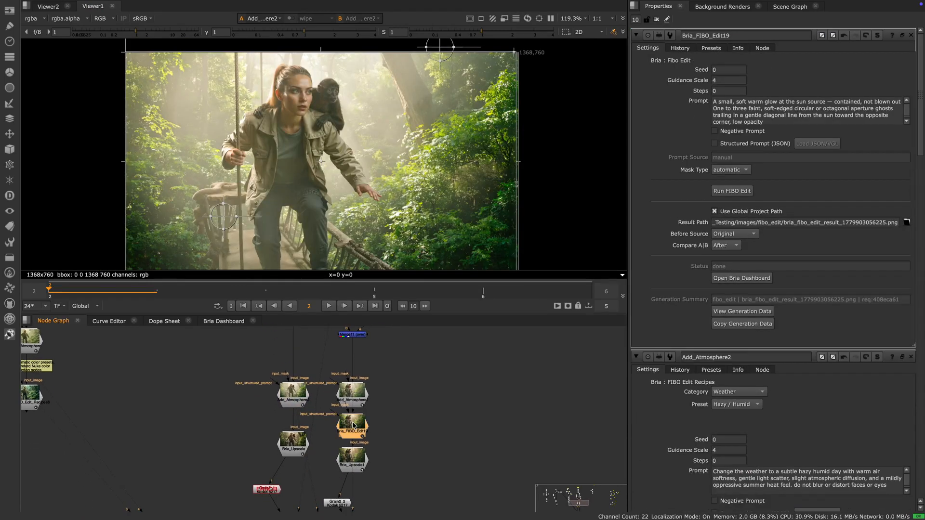
key("1")
middle_click_drag(373, 423, 371, 373)
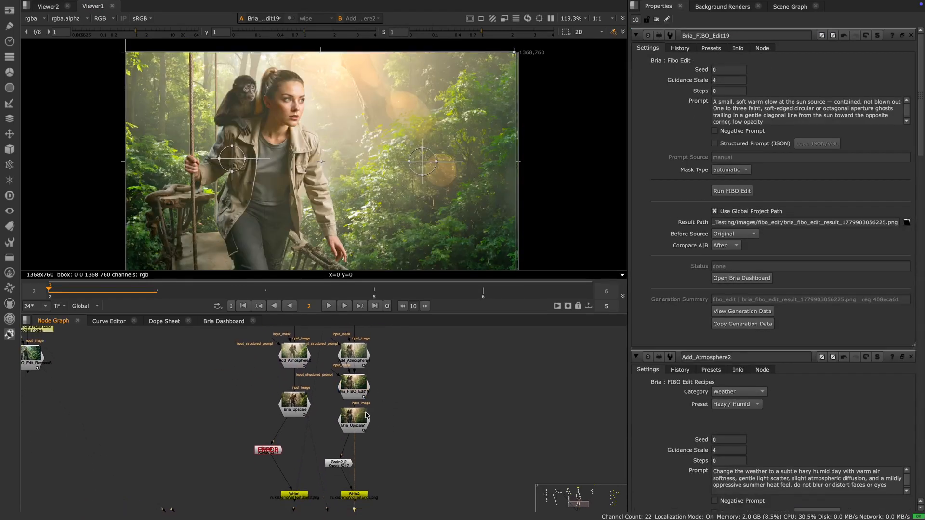
Compare the final looks of both shots by switching the viewer between the Add_Atmosphere2 and Bria_FIBO_Edit19 outputs.
double_click(294, 406)
double_click(303, 354)
key("1")
double_click(355, 386)
key("1")
key("1")
key("2")
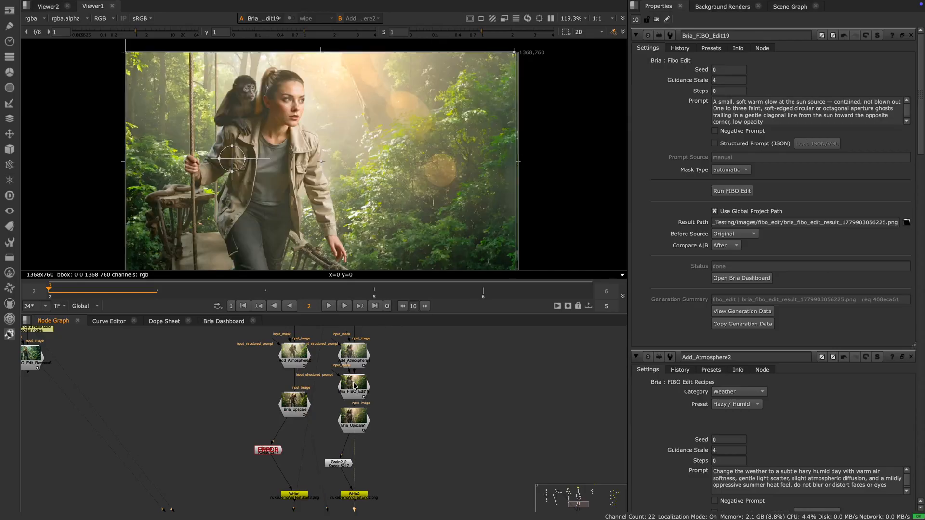
key("1")
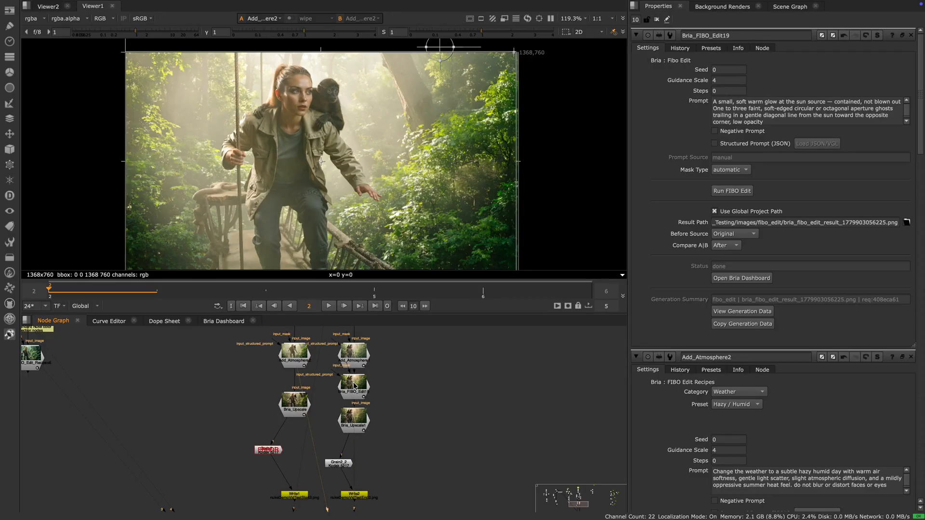
key("1")
key("1")
key("1")
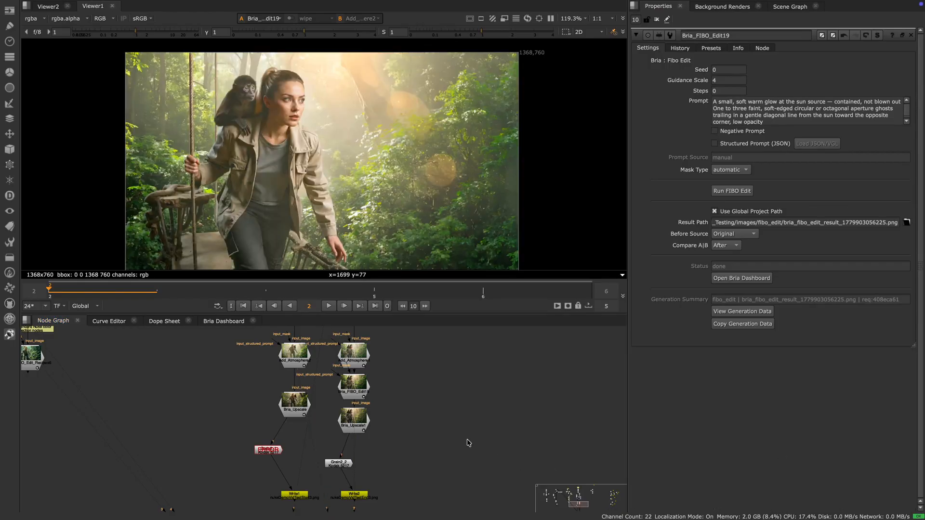
scroll(467, 443, "down", 10)
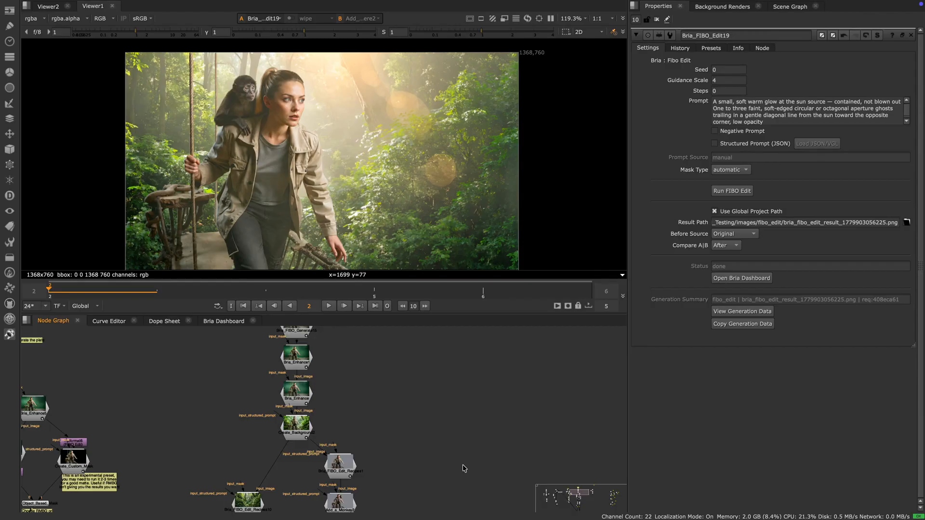
scroll(461, 383, "down", 10)
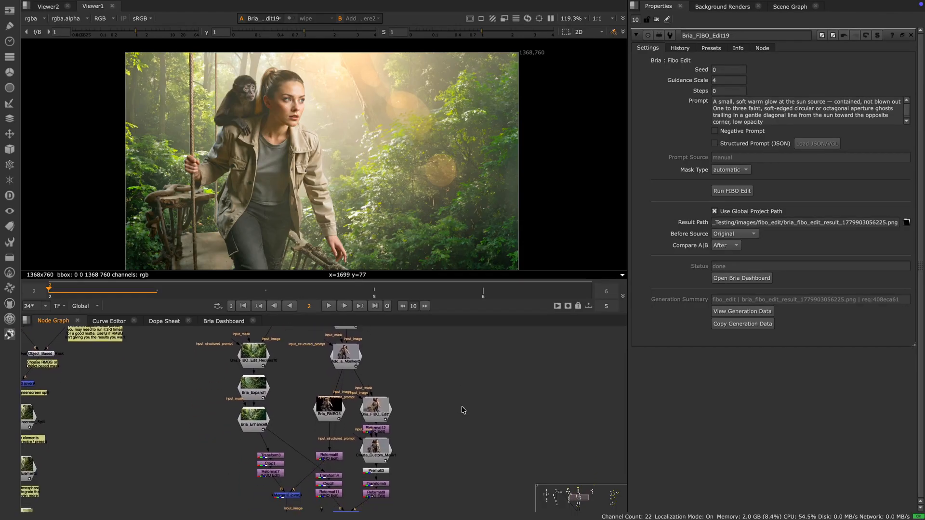
scroll(458, 444, "down", 8)
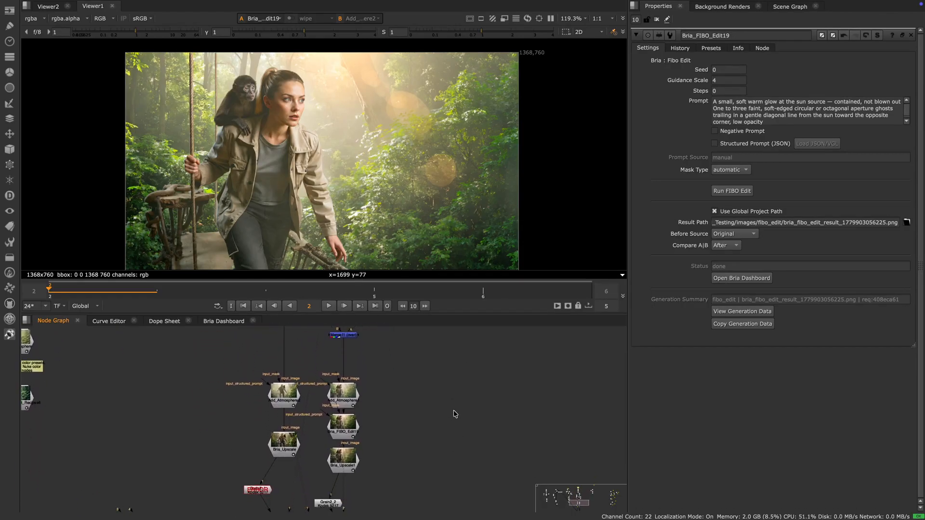